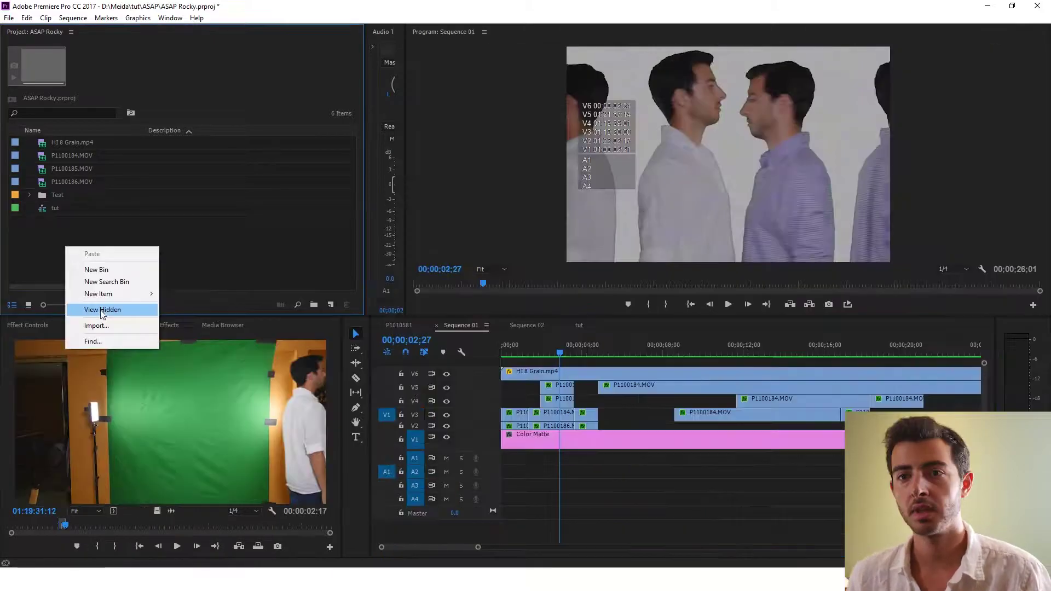
Create Sequence 03 with a custom 1440×1080 frame size at 29.97 fps
mouse_move(137, 294)
left_click(181, 294)
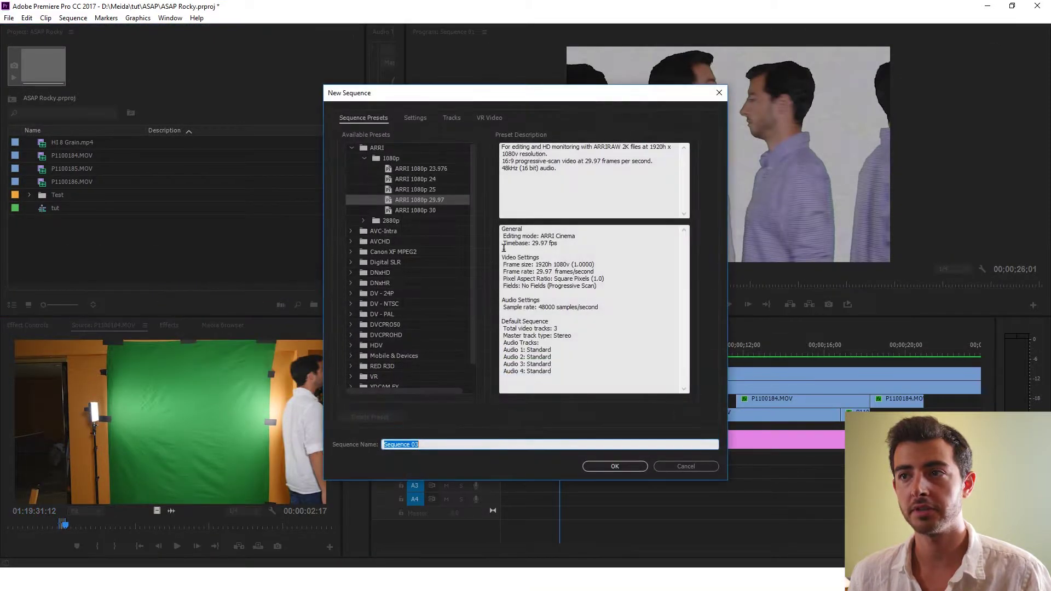
scroll(399, 292, "down", 2)
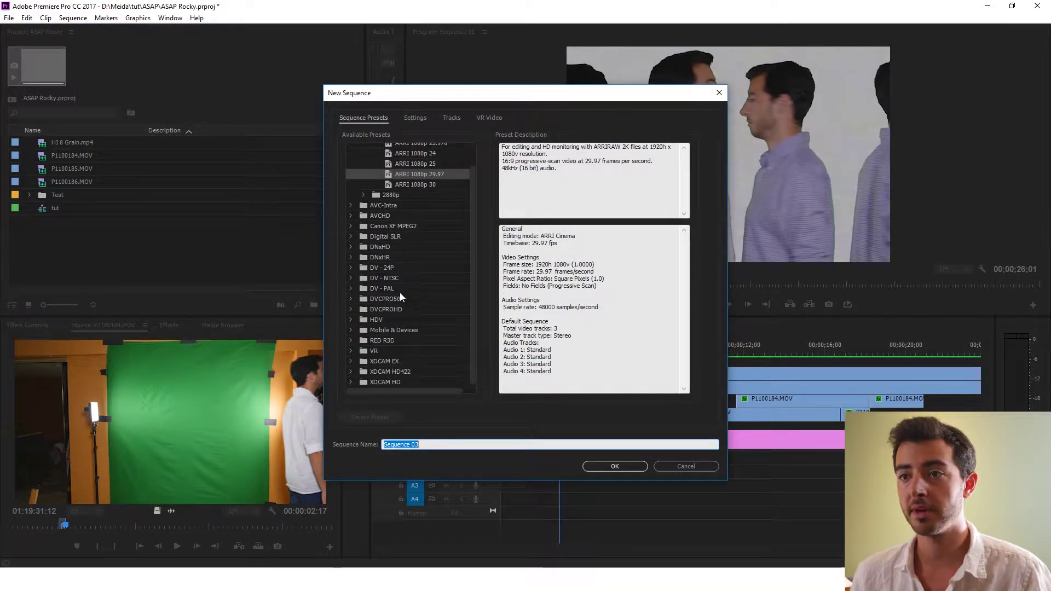
scroll(399, 293, "up", 2)
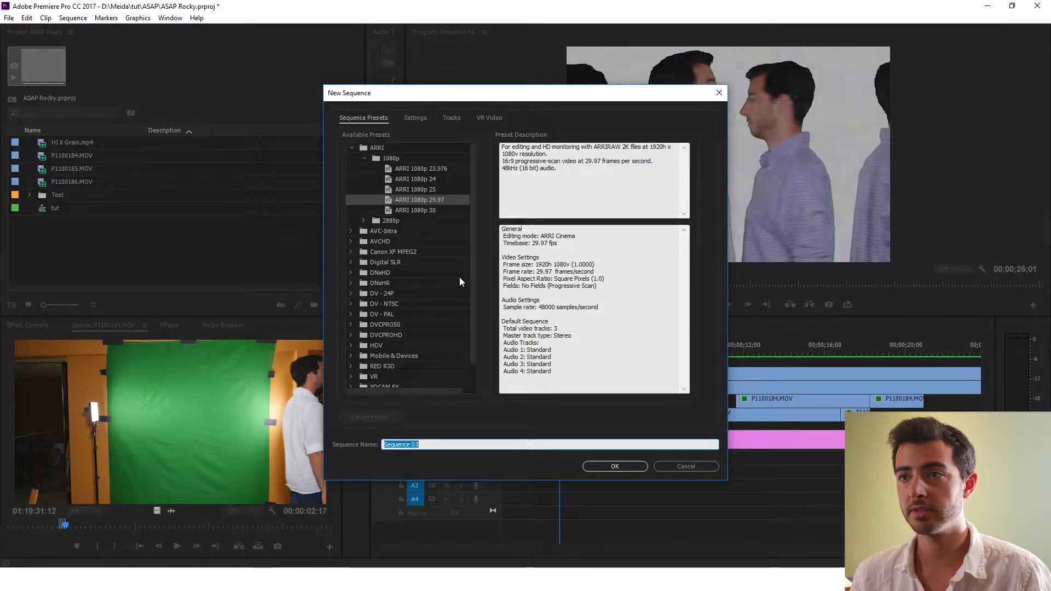
left_click(415, 117)
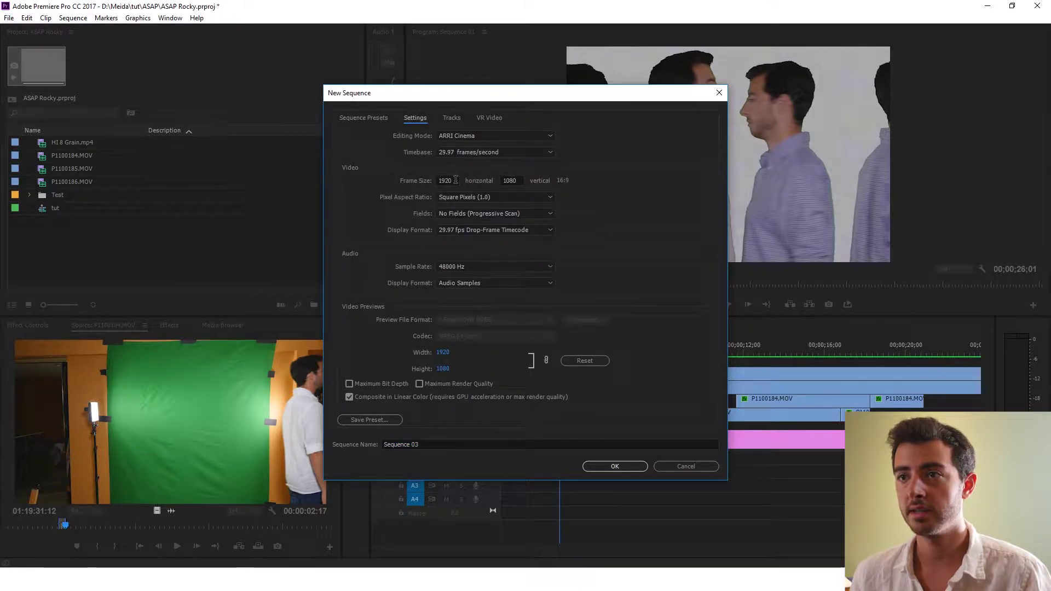
type("1440")
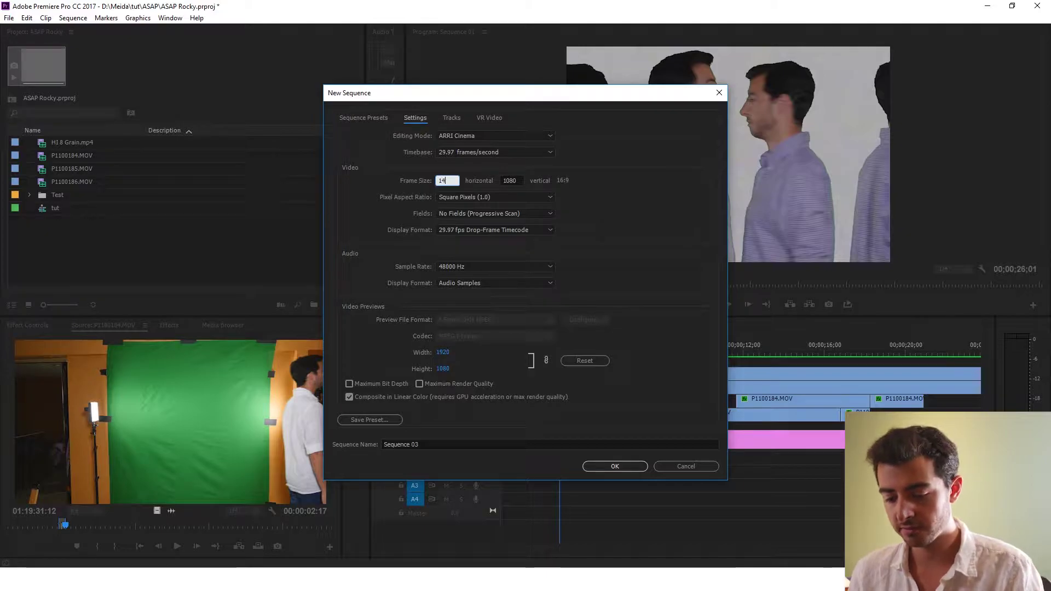
left_click(667, 188)
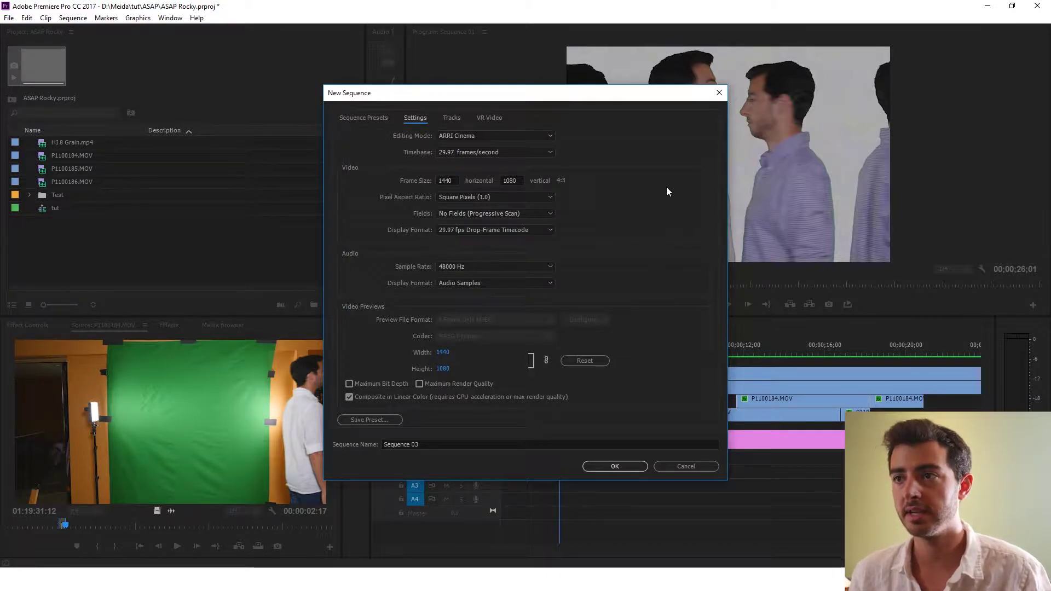
left_click(615, 466)
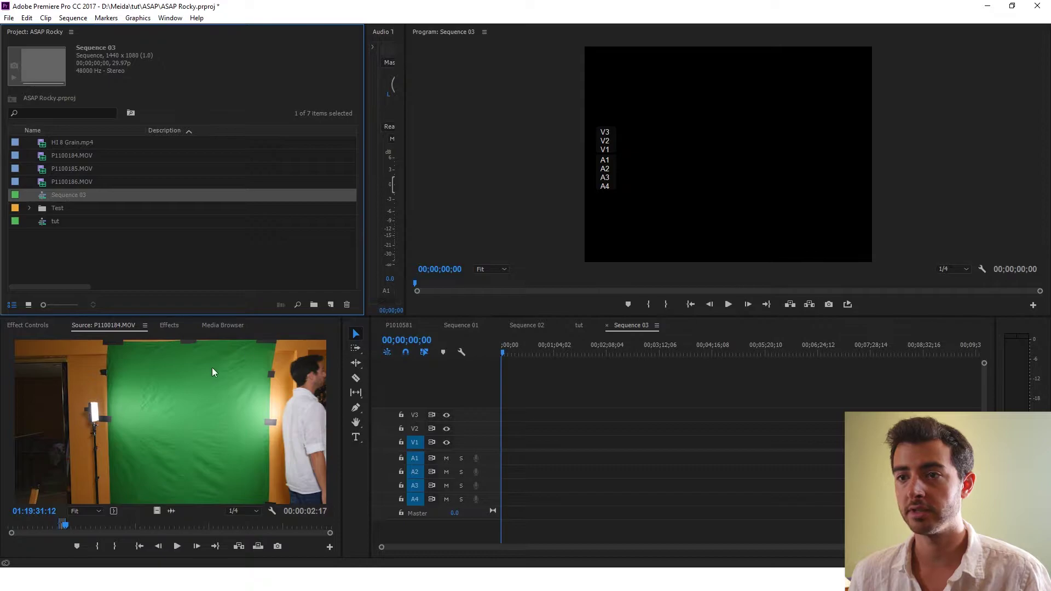
Paste keyed clips P1100184.MOV and P1100186.MOV onto V3 and V2 of Sequence 03
left_click(27, 325)
left_click(475, 352)
key("ctrl+z")
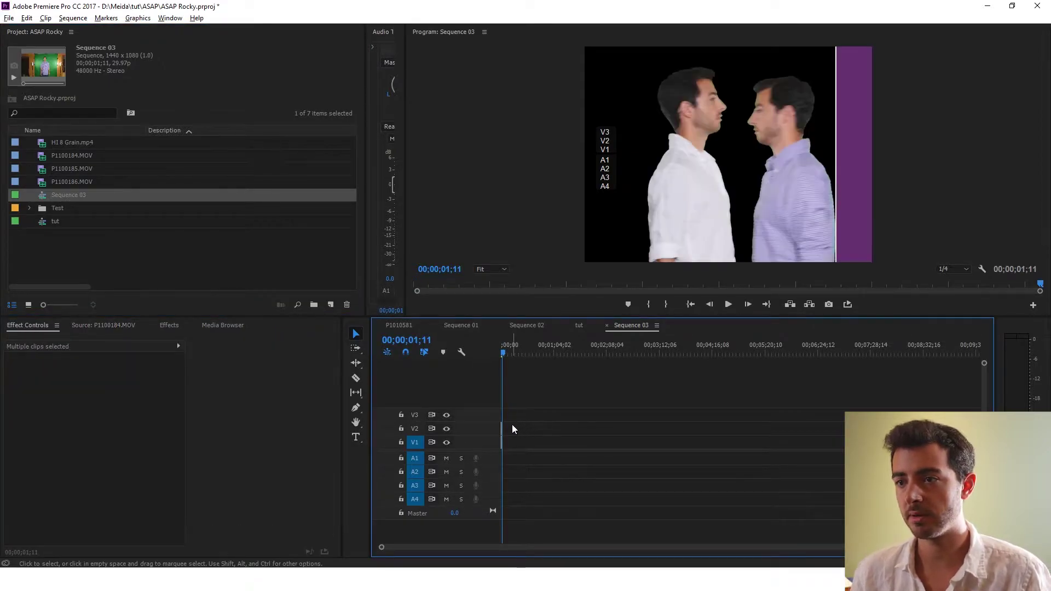
key("backslash")
key("Home")
Trim both keyed clips to end at 00;00;03;18
key("space")
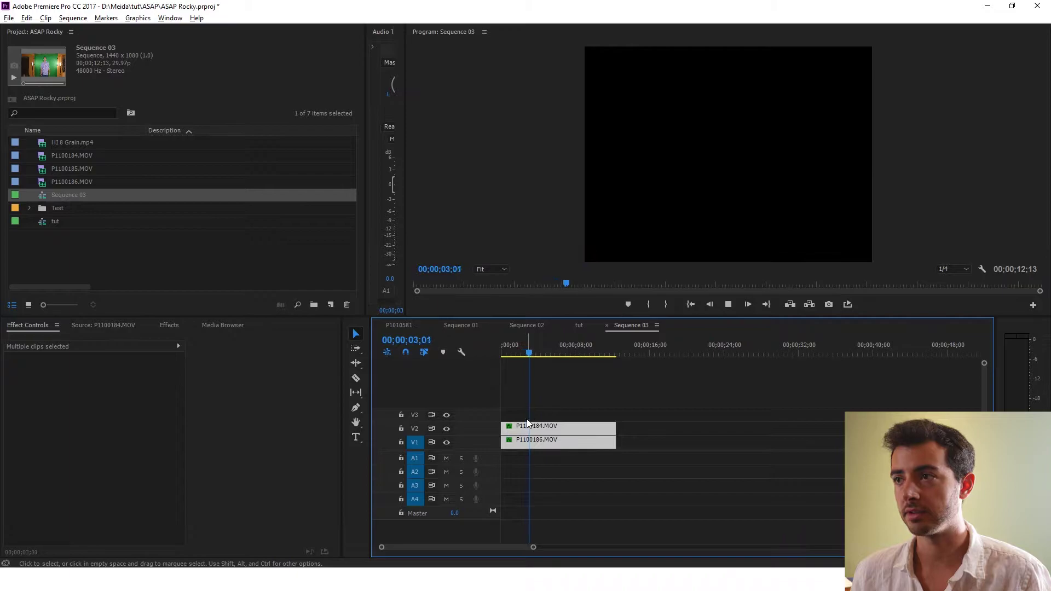
key("space")
left_click_drag(614, 426, 512, 414)
Create a pure white 1440×1080 Color Matte named Color Matte
right_click(106, 249)
mouse_move(157, 297)
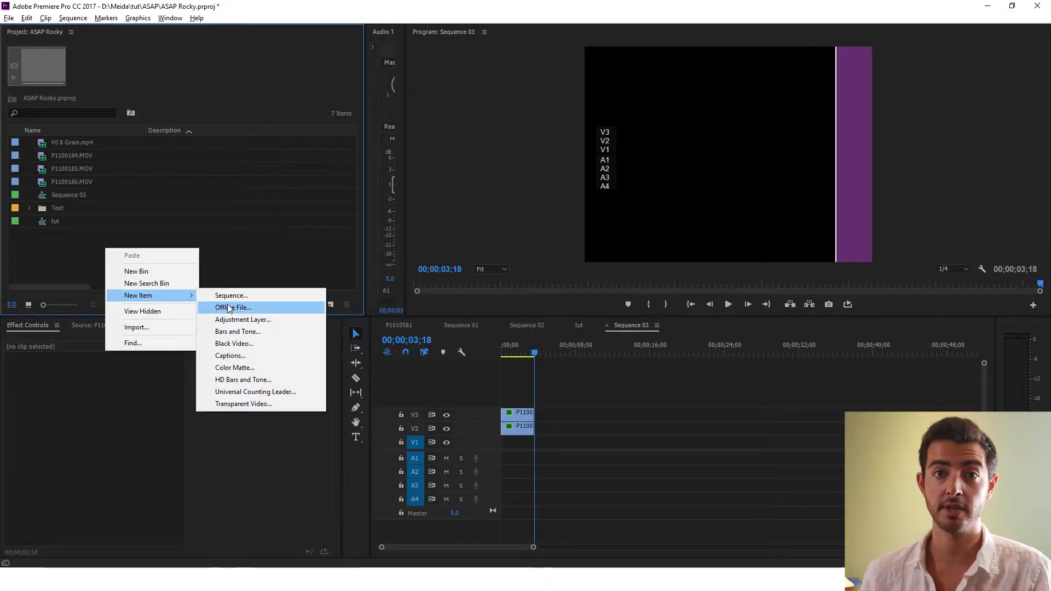
left_click(235, 368)
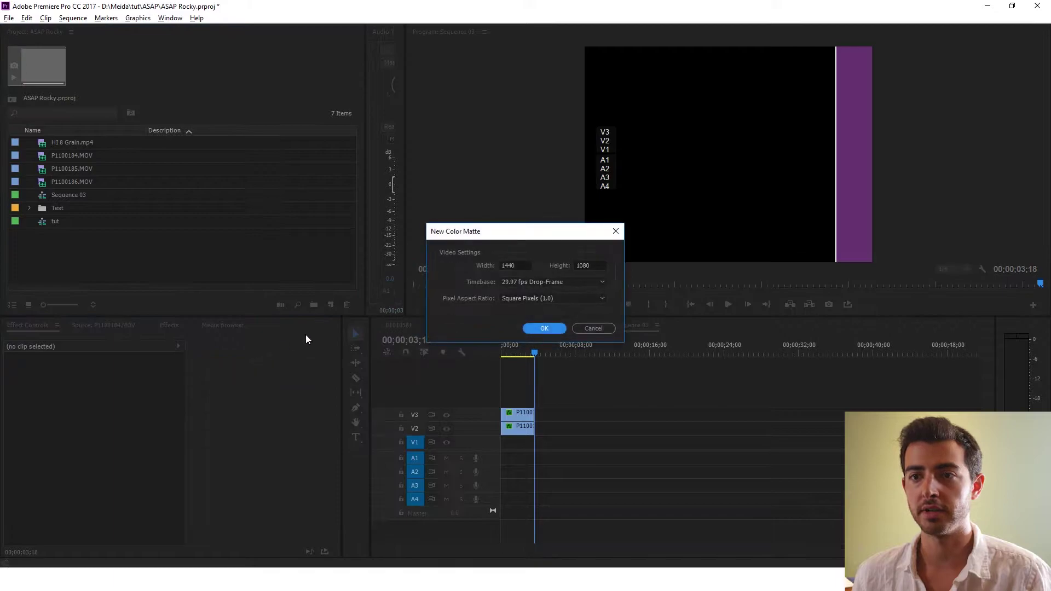
left_click(544, 328)
left_click_drag(499, 276, 293, 494)
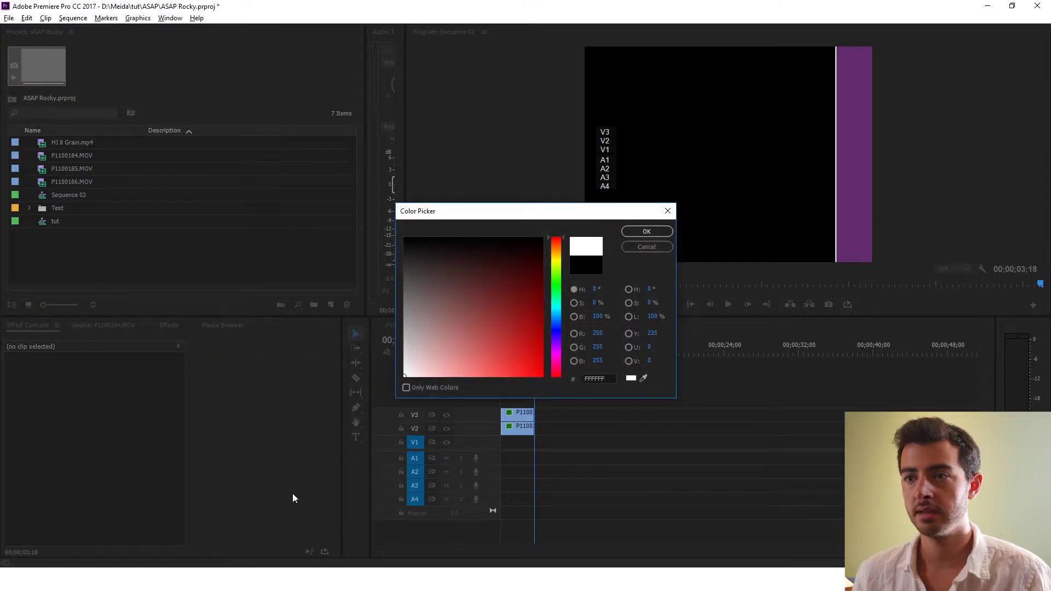
left_click(642, 231)
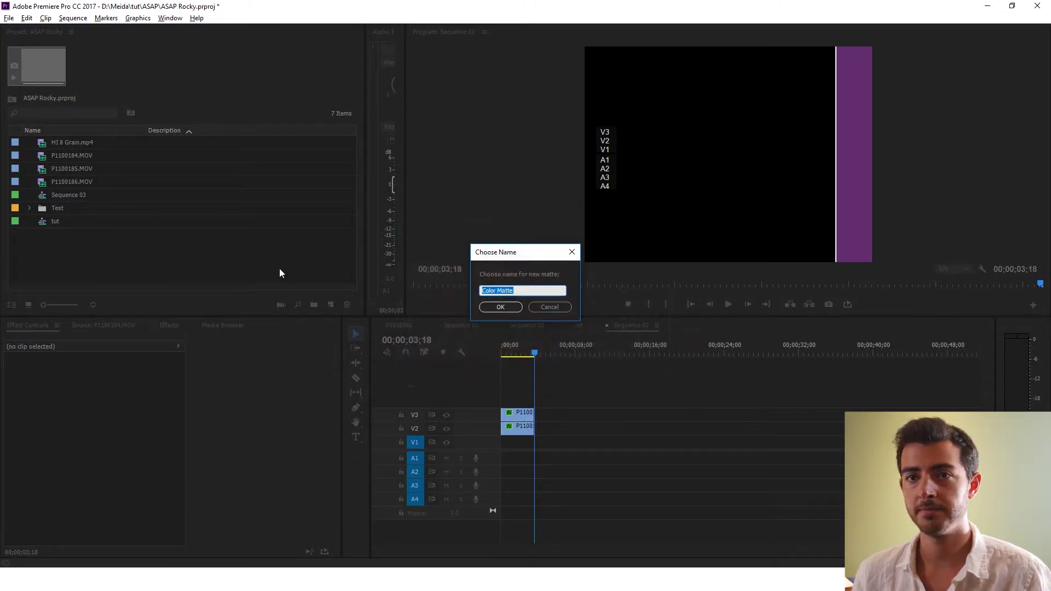
left_click(501, 308)
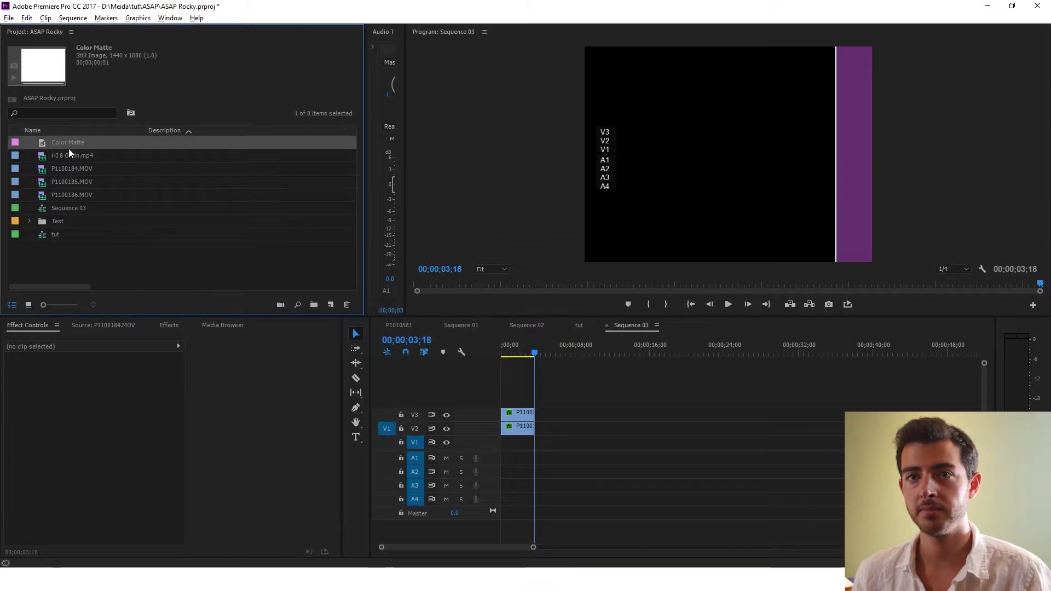
Place the white Color Matte on V1 beneath the keyed clips
left_click(498, 442)
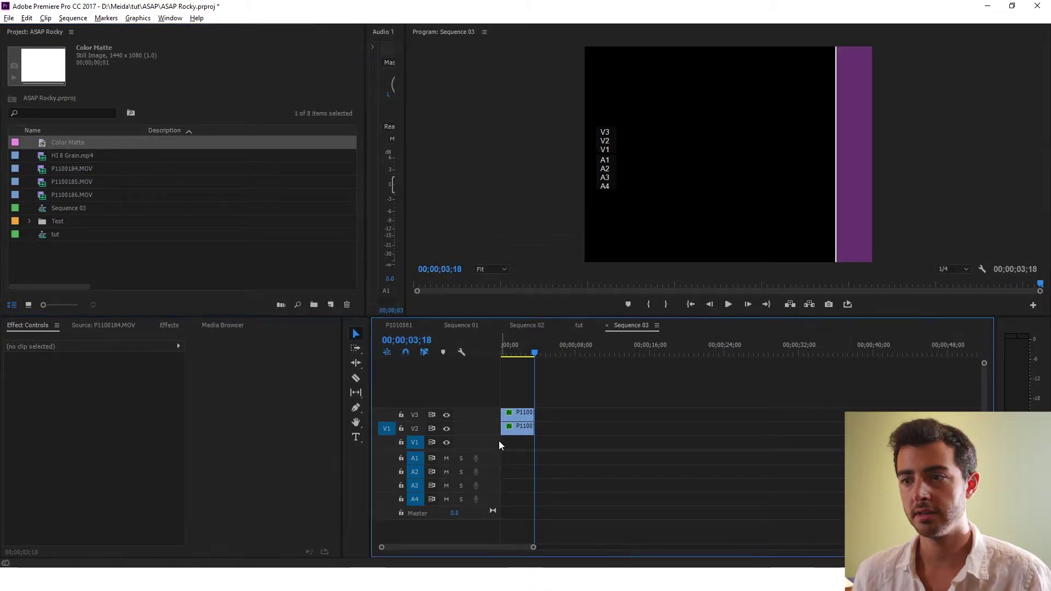
left_click_drag(498, 441, 546, 445)
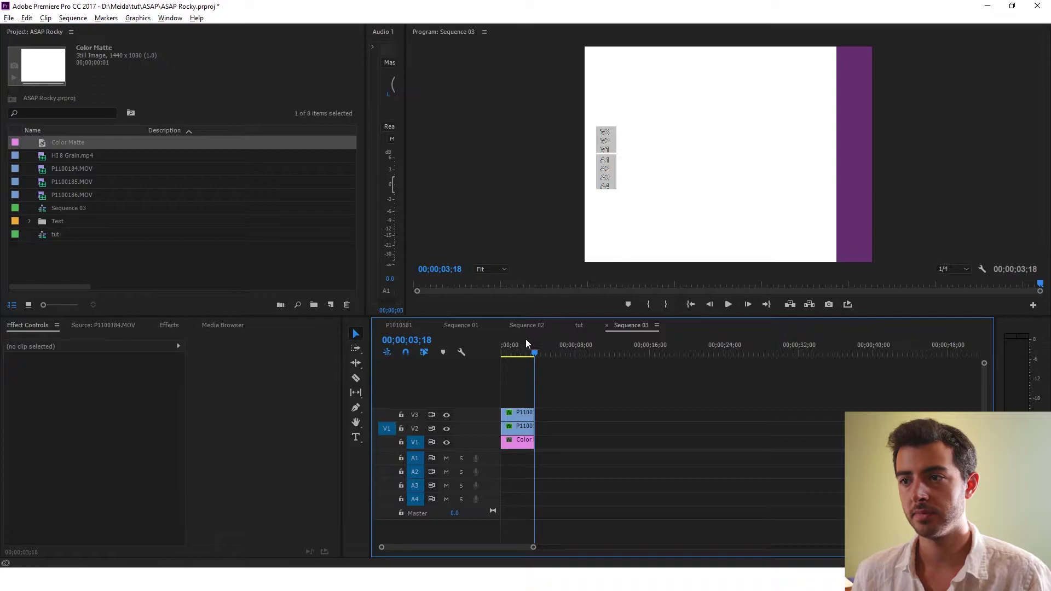
left_click_drag(526, 343, 496, 353)
key("space")
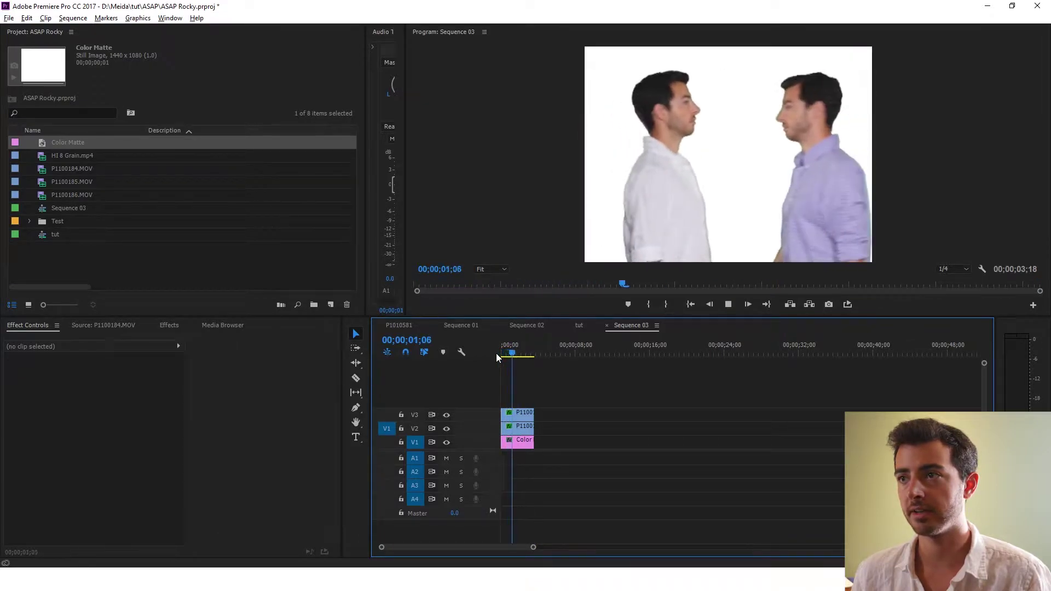
left_click_drag(507, 351, 493, 348)
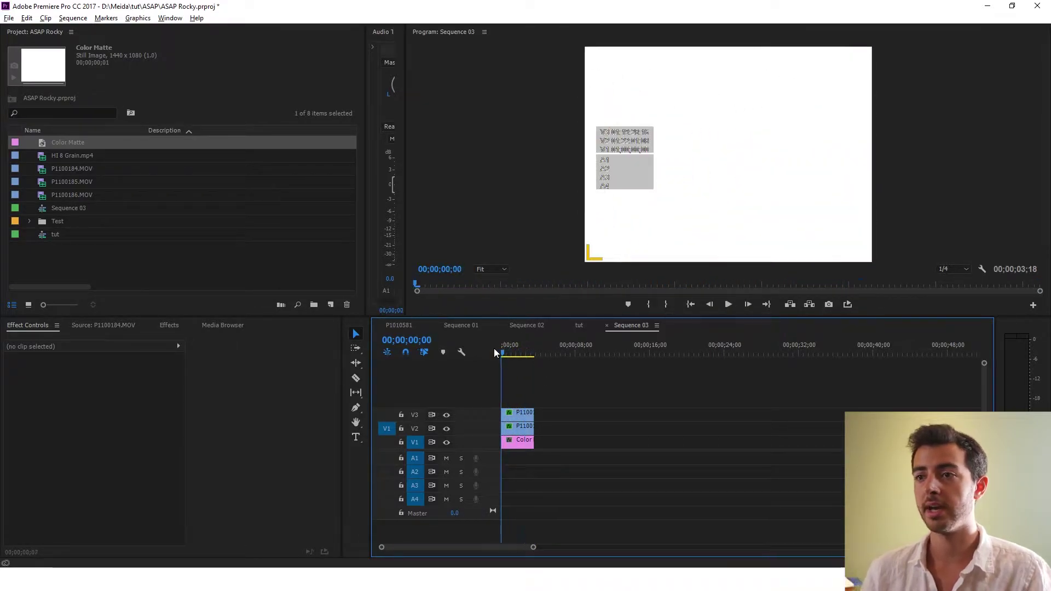
Add HI 8 Grain.mp4 on a new V4 track, cut at the keyed clips' end
double_click(42, 158)
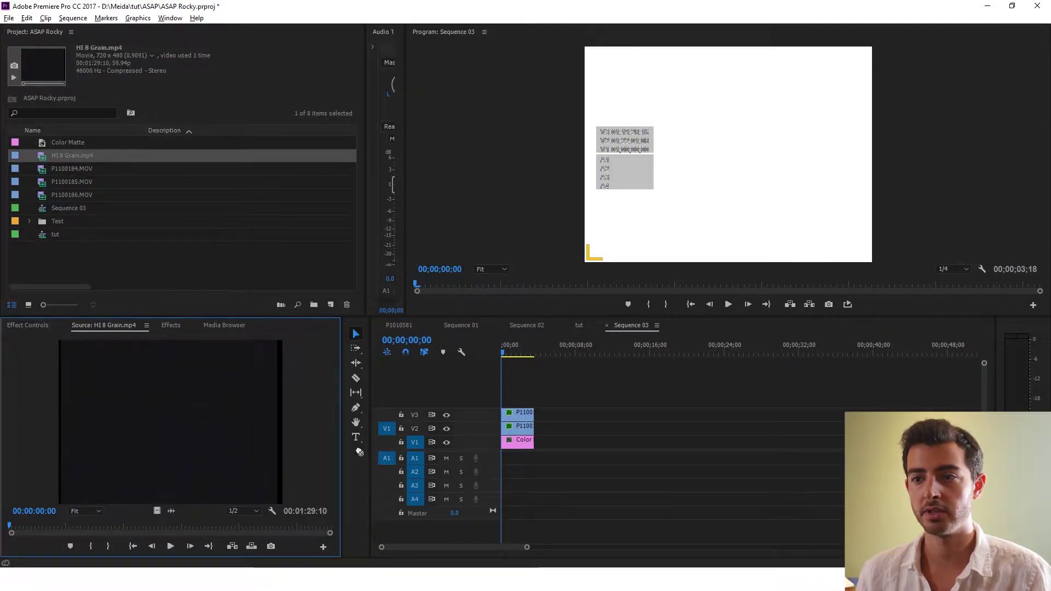
left_click_drag(170, 421, 540, 406)
key("c")
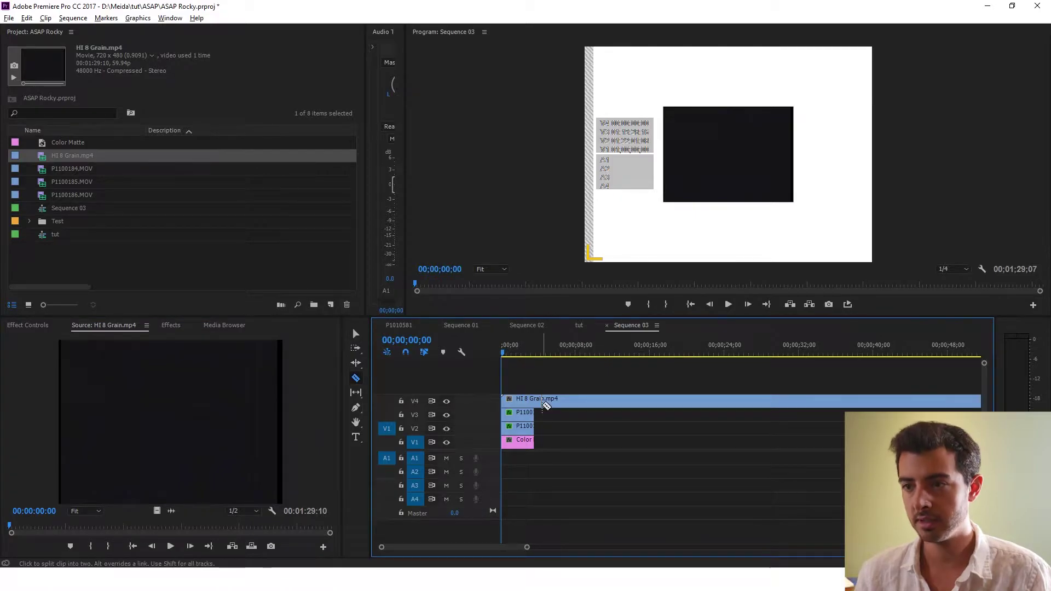
left_click(541, 405)
key("v")
left_click(547, 402)
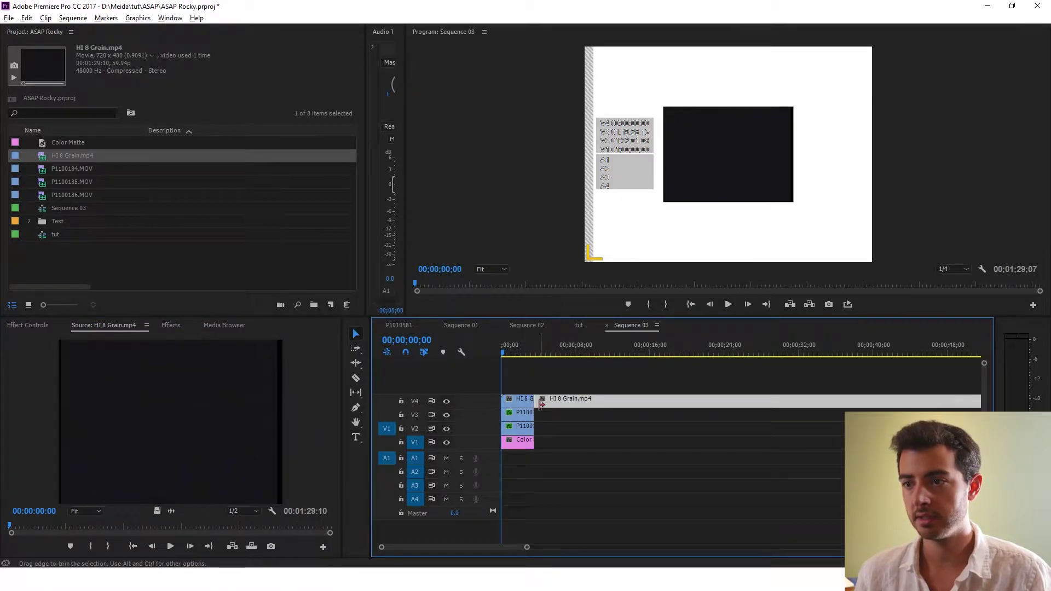
key("Delete")
Scale the grain clip to frame size
right_click(529, 399)
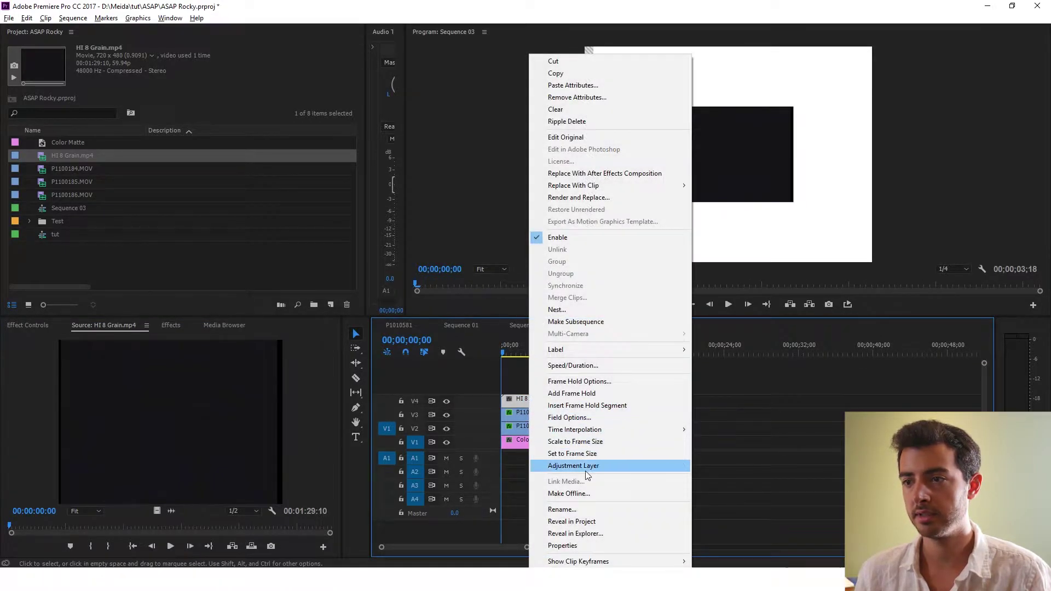
left_click(583, 445)
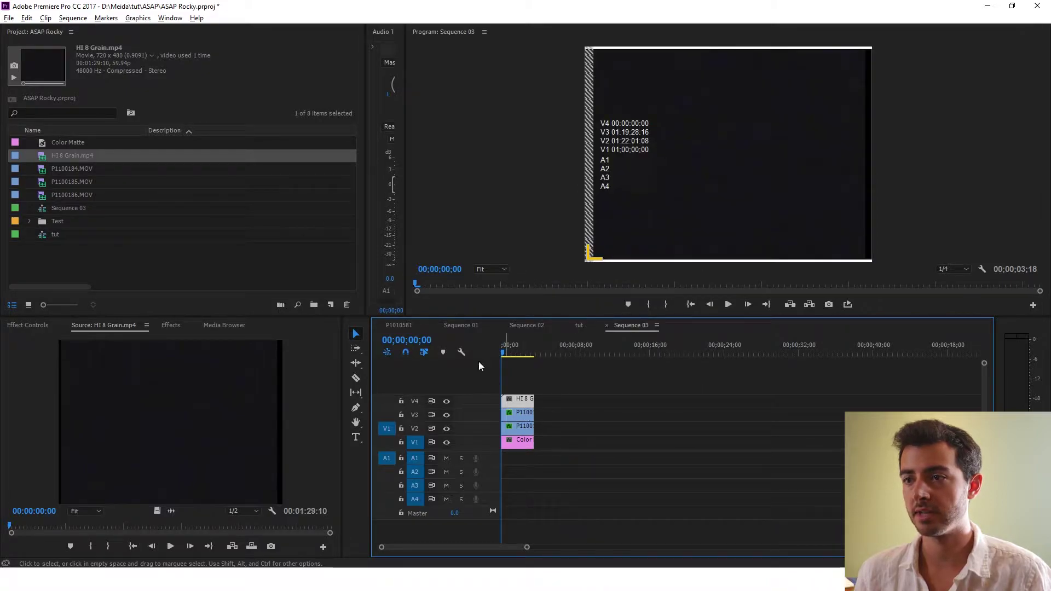
left_click(36, 326)
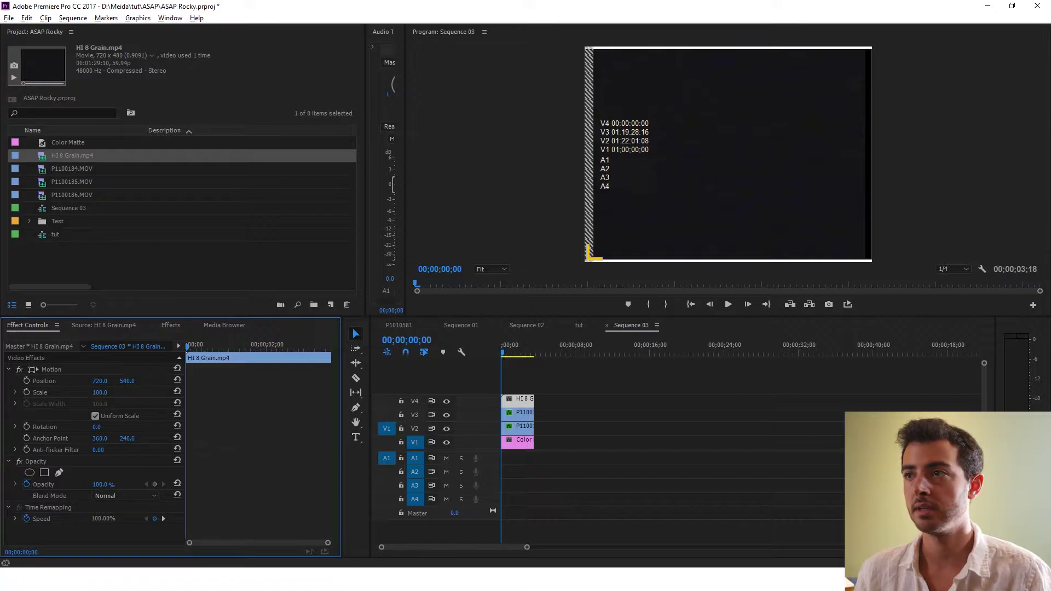
Scale the grain clip to 119 and set its blend mode to Hard Light
left_click_drag(100, 393, 112, 392)
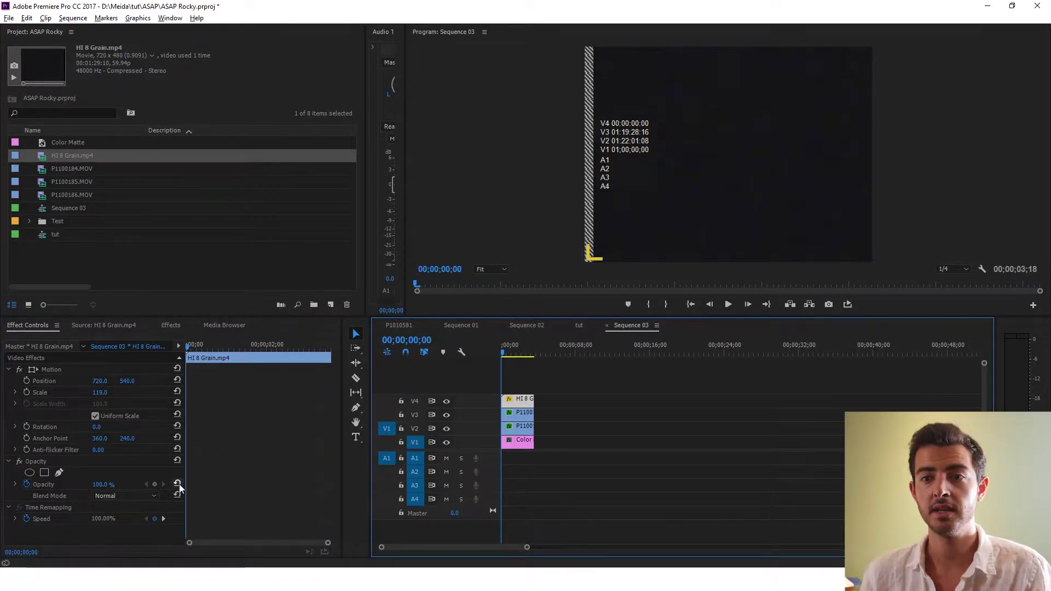
left_click(132, 499)
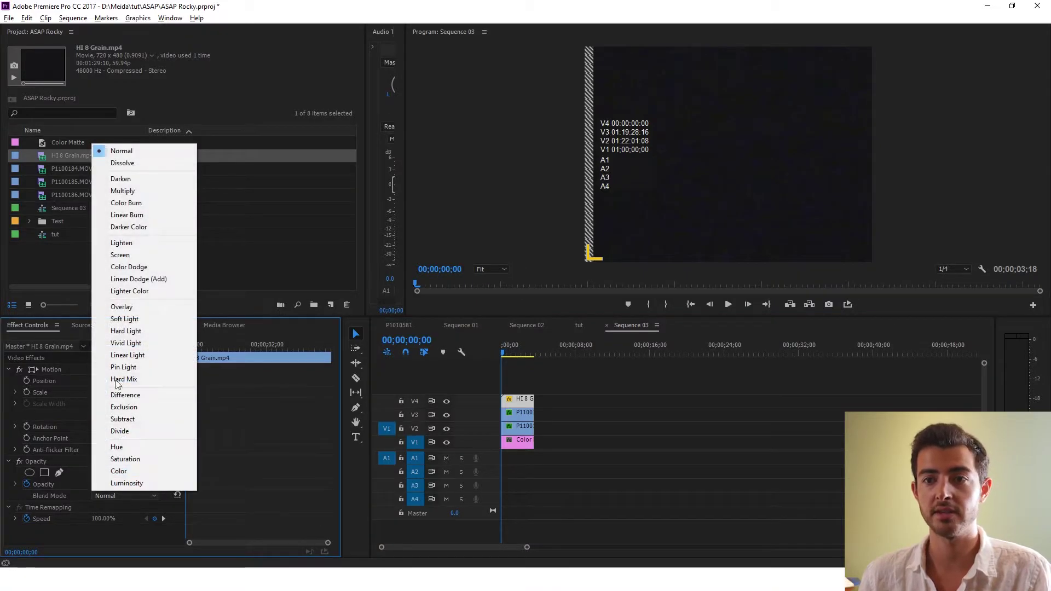
left_click(143, 331)
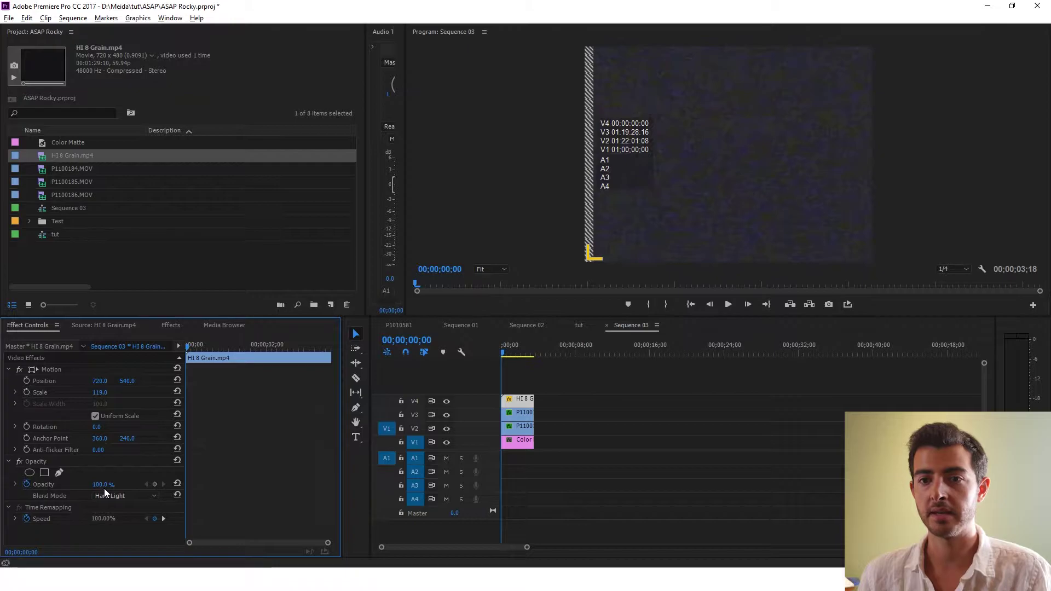
Lower the grain layer's opacity to 47%, keeping Hard Light blending
left_click(25, 482)
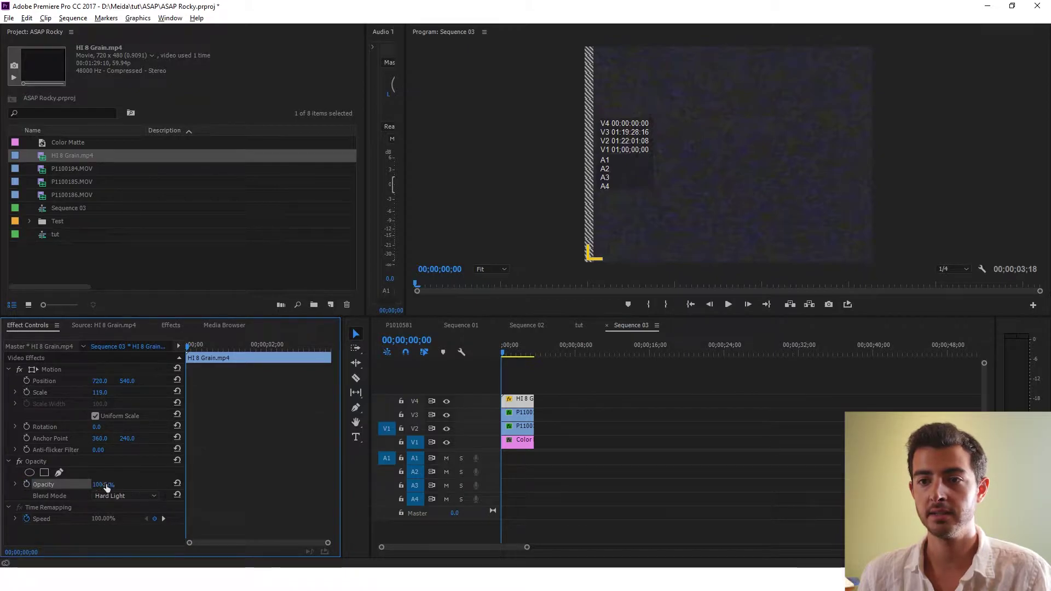
left_click_drag(107, 485, 78, 485)
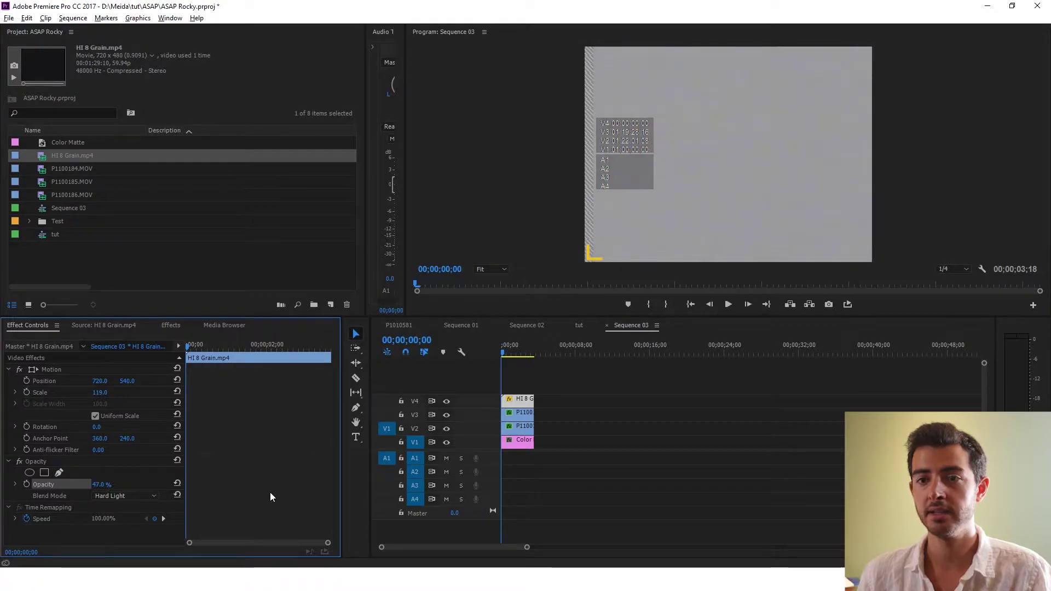
left_click(135, 494)
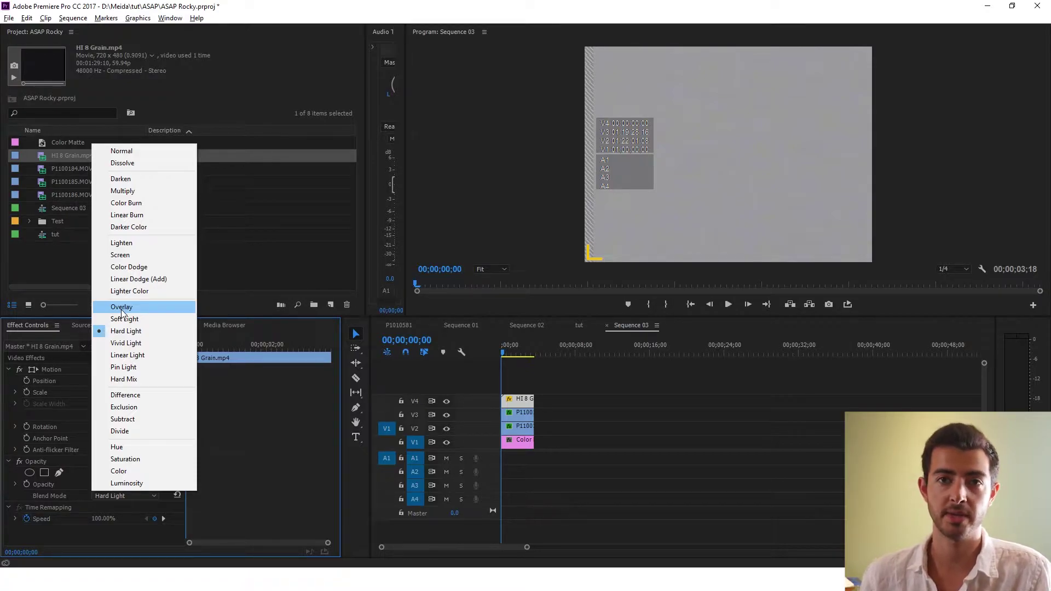
left_click(219, 399)
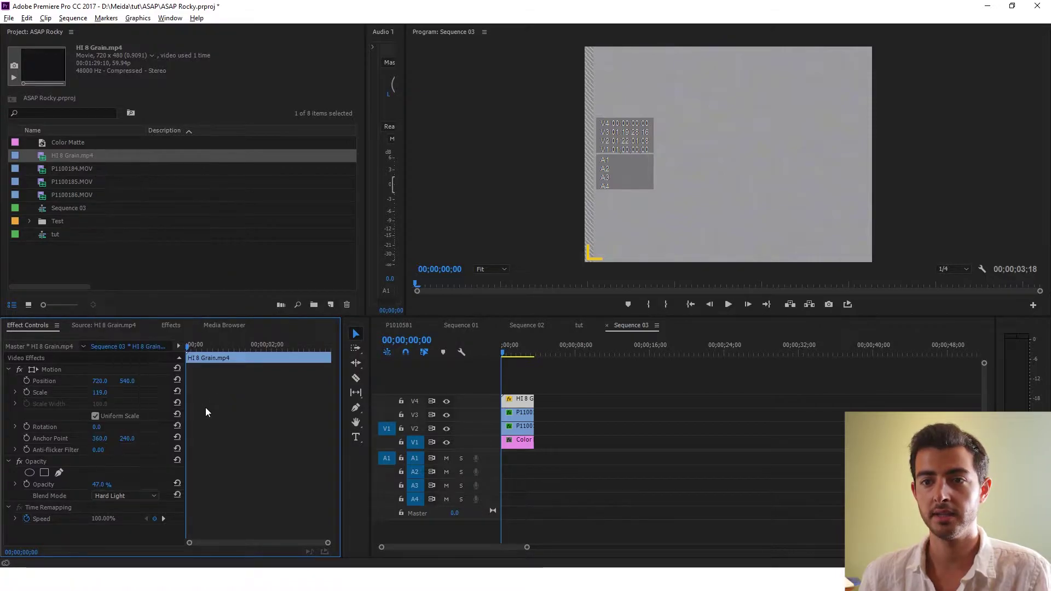
left_click(559, 428)
Split both keyed clips on V3 and V2 at 00;00;01;10
key("space")
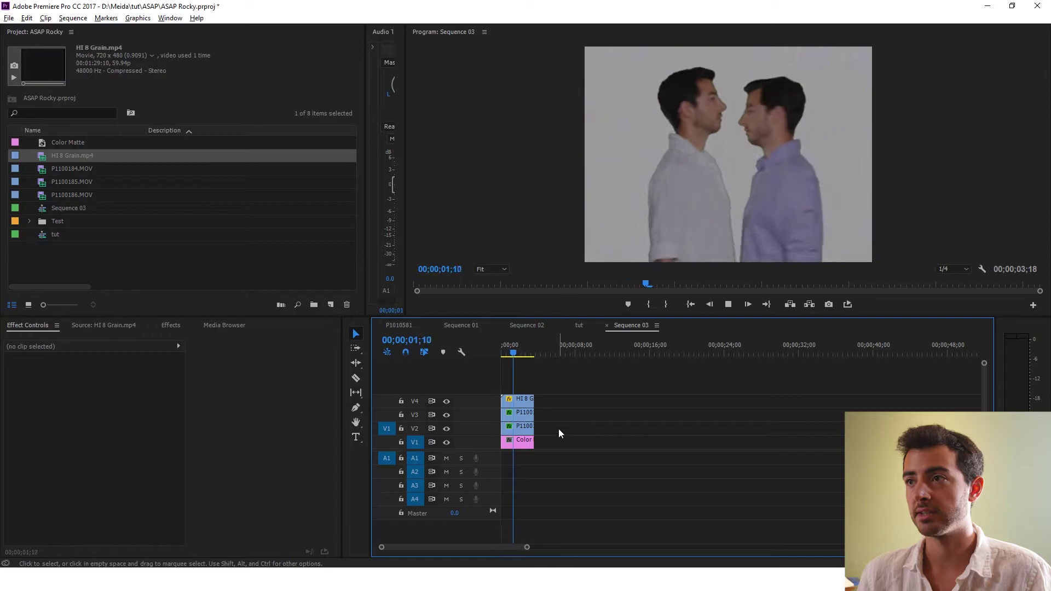
key("equal")
key("equal")
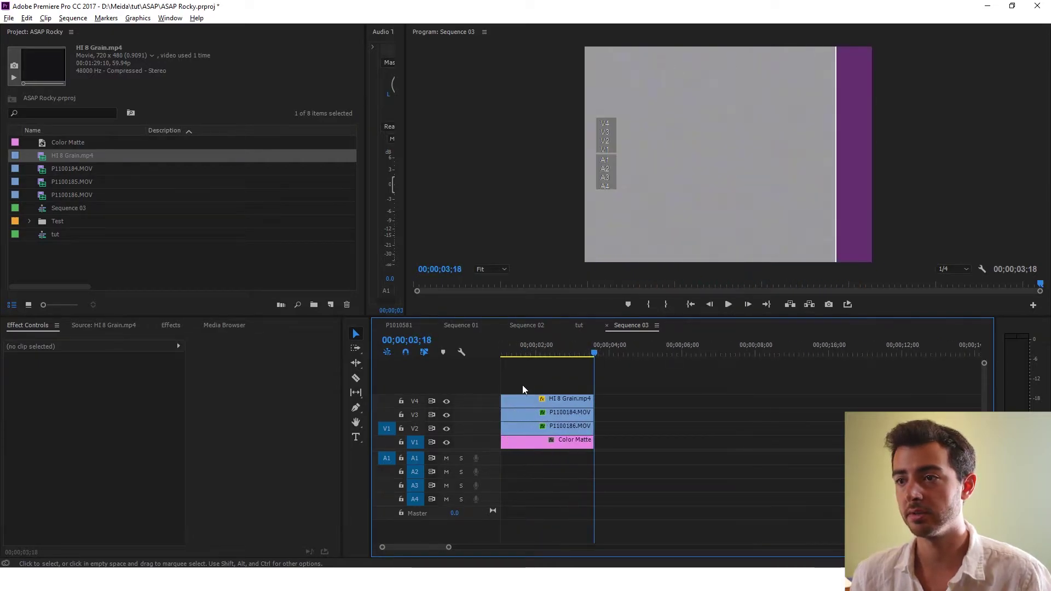
key("equal")
left_click(536, 356)
left_click_drag(537, 363, 551, 363)
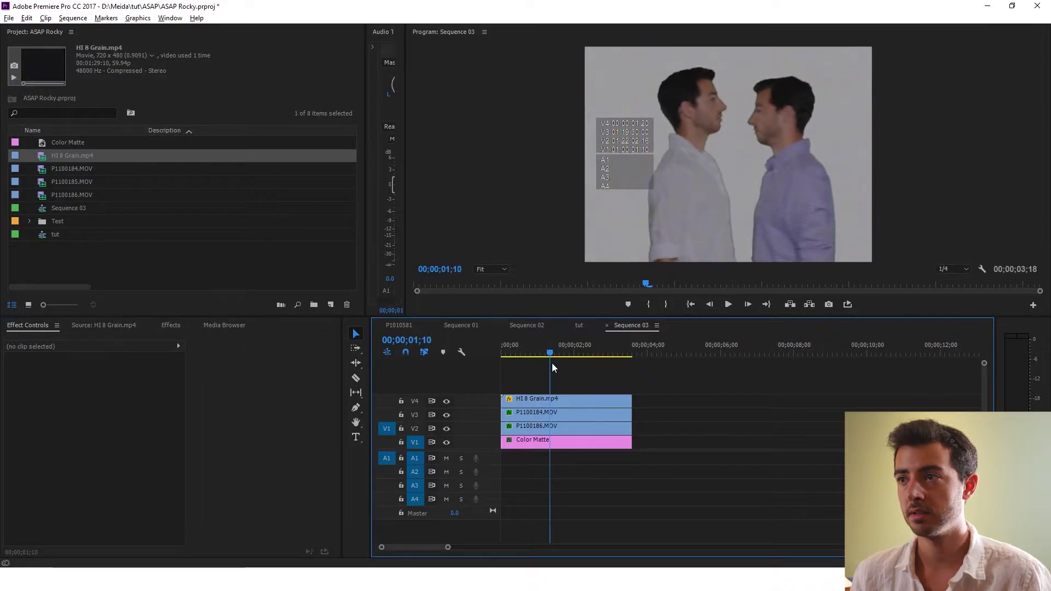
key("equal")
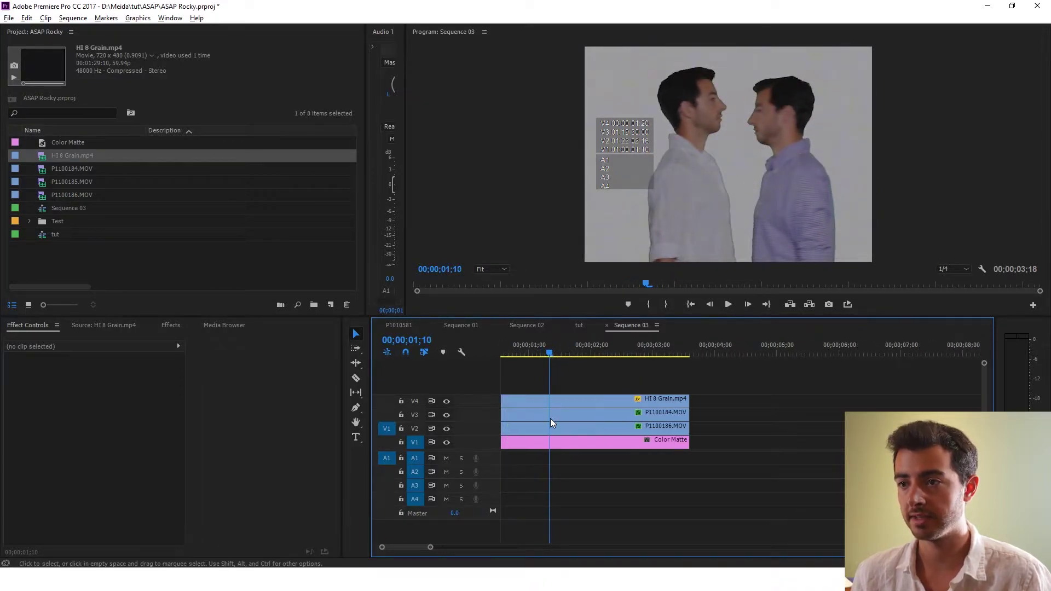
key("c")
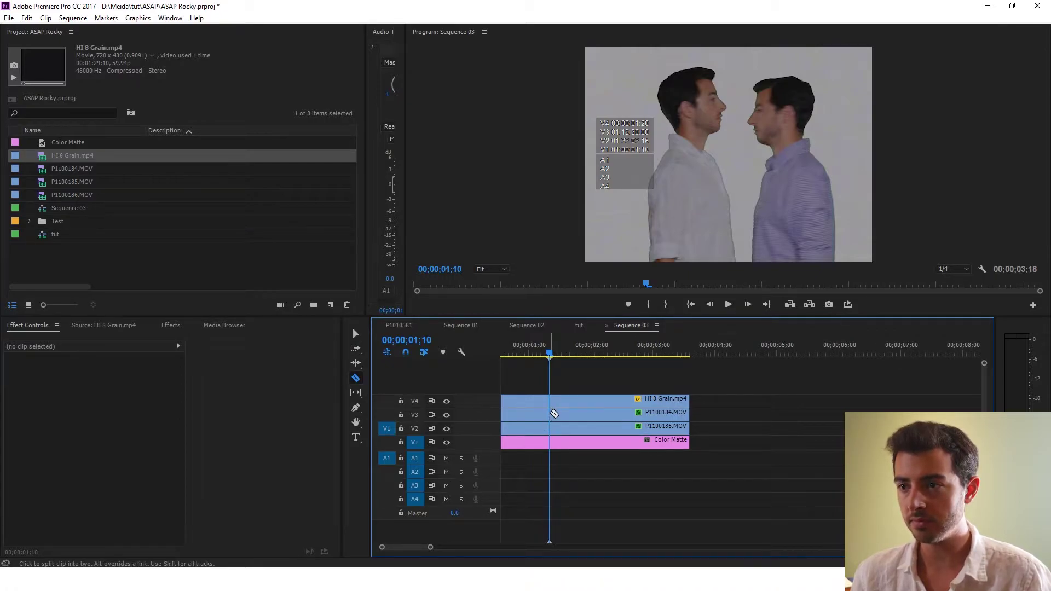
left_click(550, 414)
left_click(550, 428)
Move both clips' second halves later, past the Color Matte's end, leaving a gap
key("v")
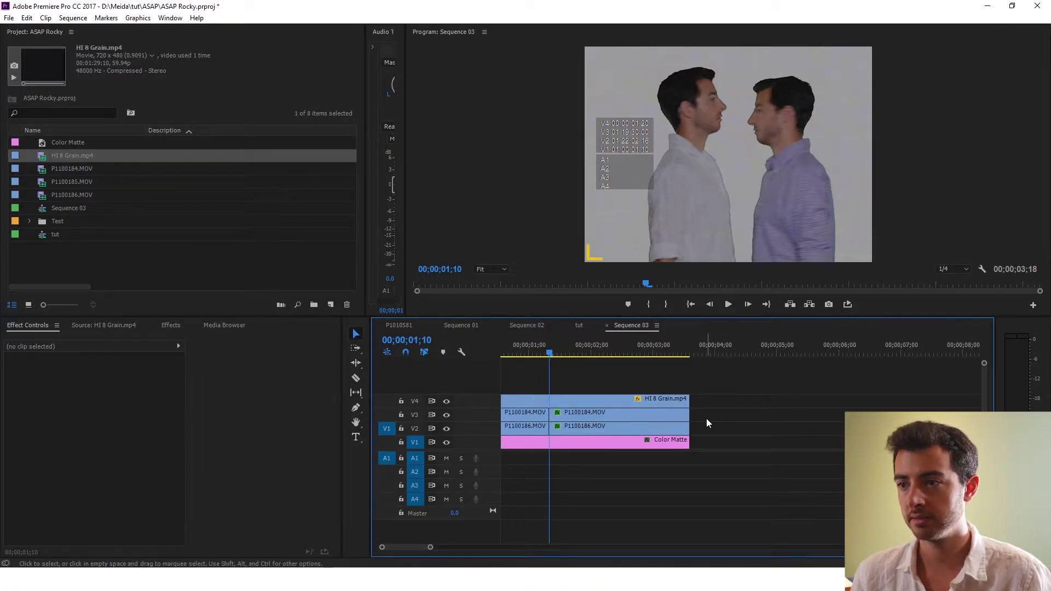
left_click_drag(699, 413, 676, 426)
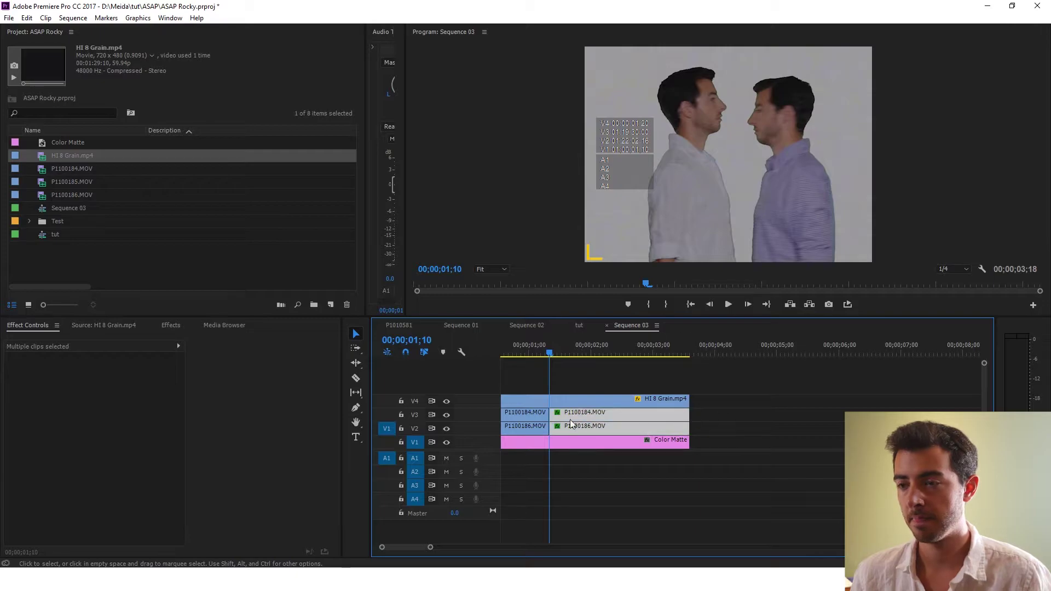
left_click_drag(566, 415, 706, 415)
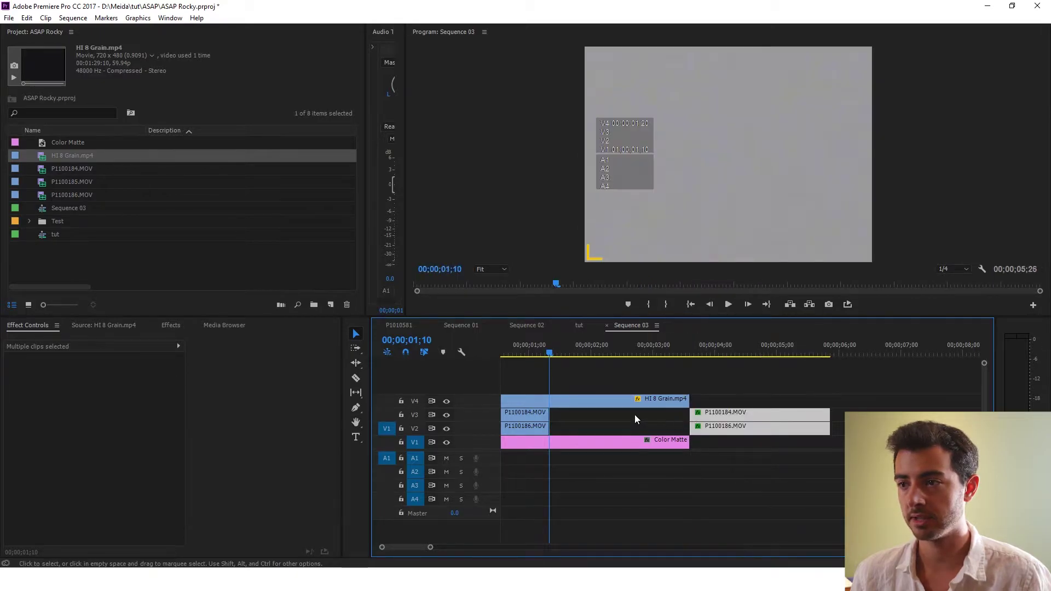
left_click(568, 421)
mouse_move(555, 414)
left_mouse_down()
mouse_move(545, 429)
mouse_move(552, 420)
left_mouse_up()
key("c")
Add a Frame Hold to the first-half pieces of P1100184 and P1100186
key("v")
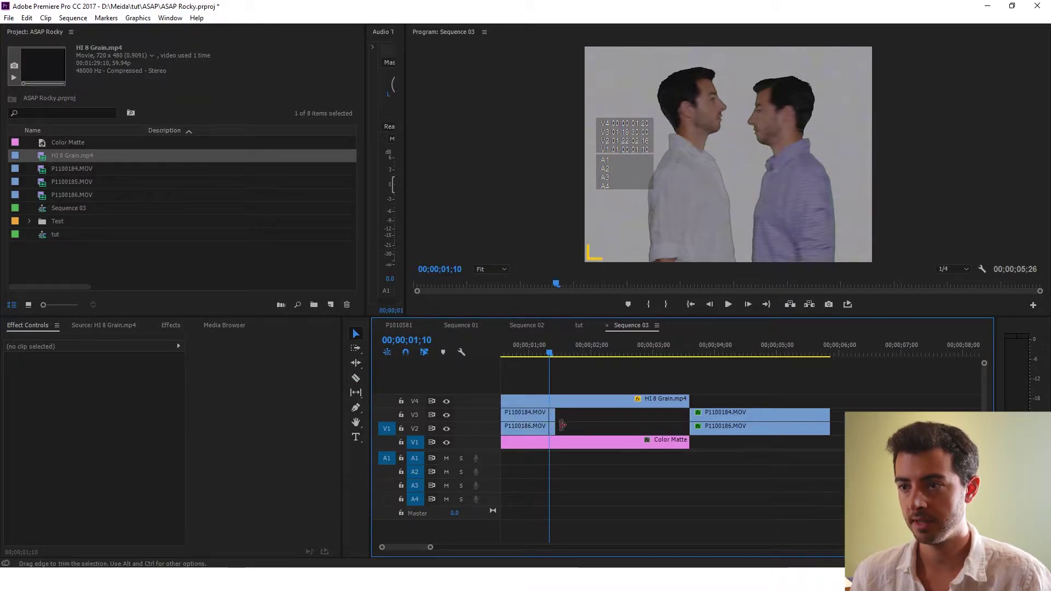
right_click(552, 415)
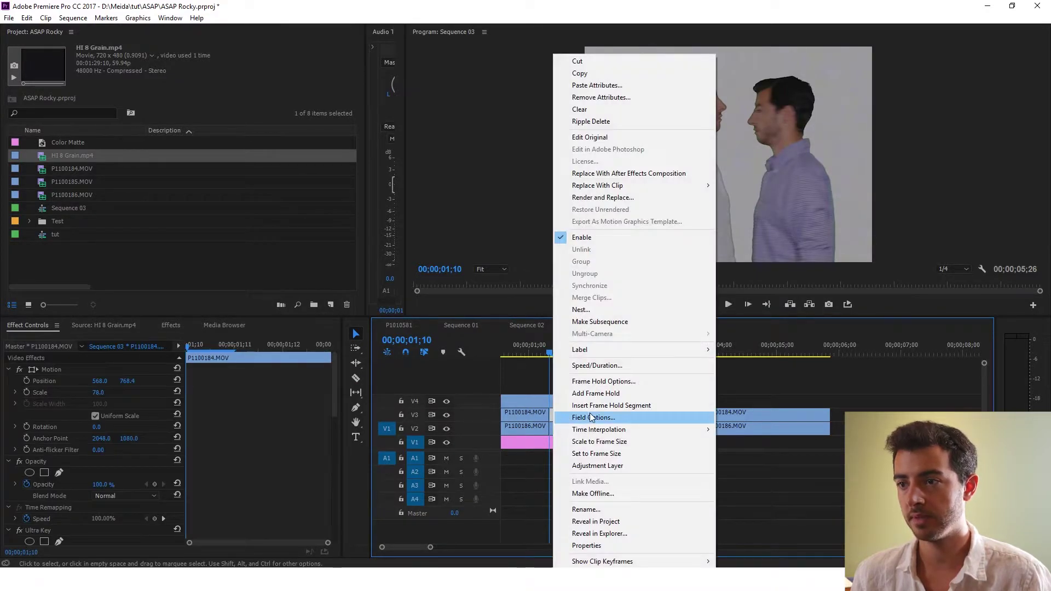
left_click(601, 394)
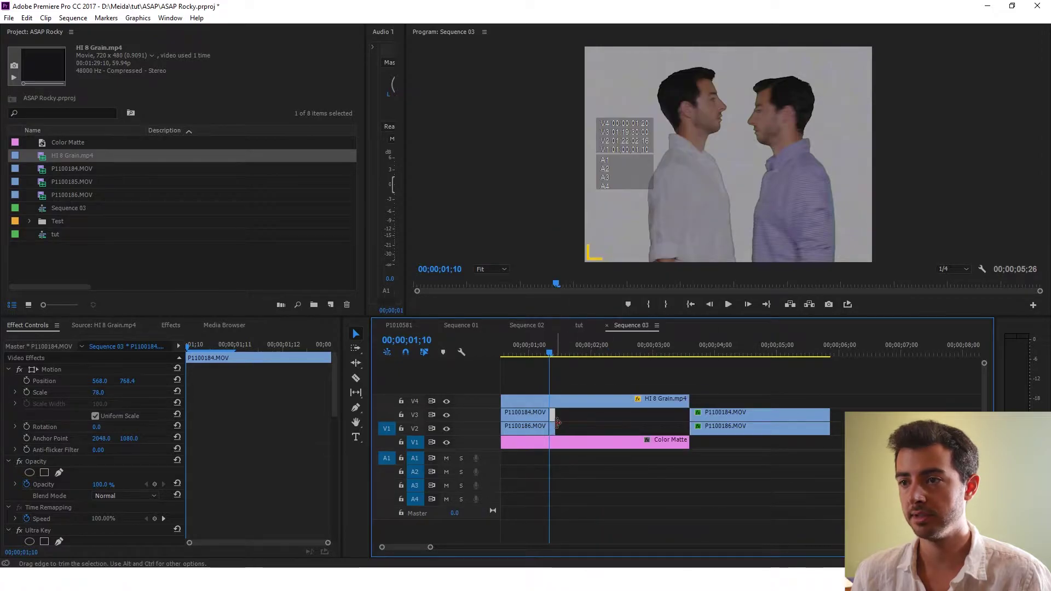
right_click(553, 429)
left_click(588, 393)
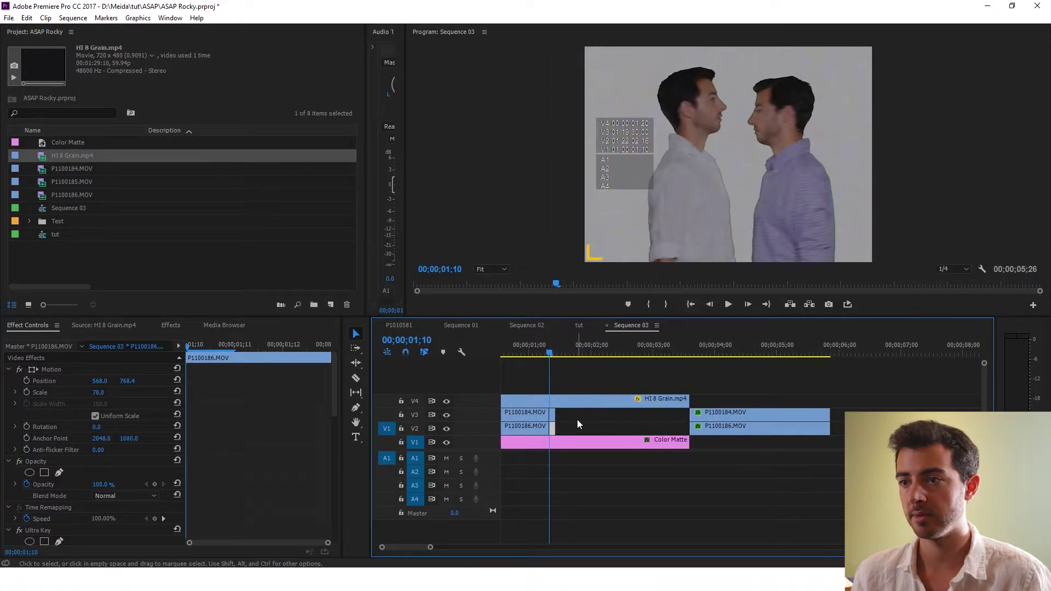
Stretch the frozen pieces, close the gap to the second halves, and extend the matte and grain
left_click_drag(577, 419, 630, 416)
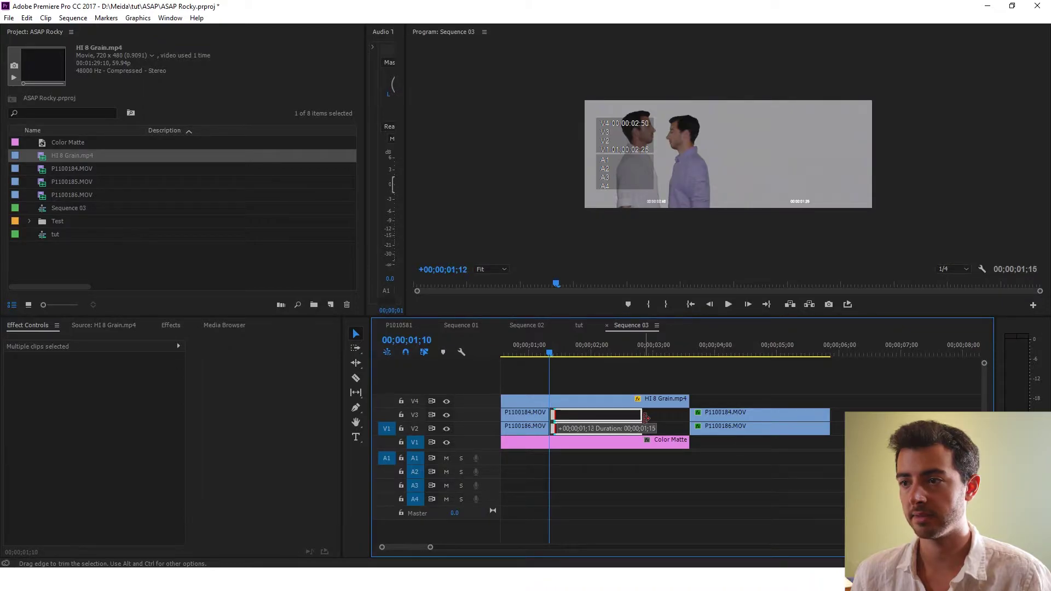
left_click_drag(645, 417, 641, 416)
left_click_drag(743, 391, 782, 441)
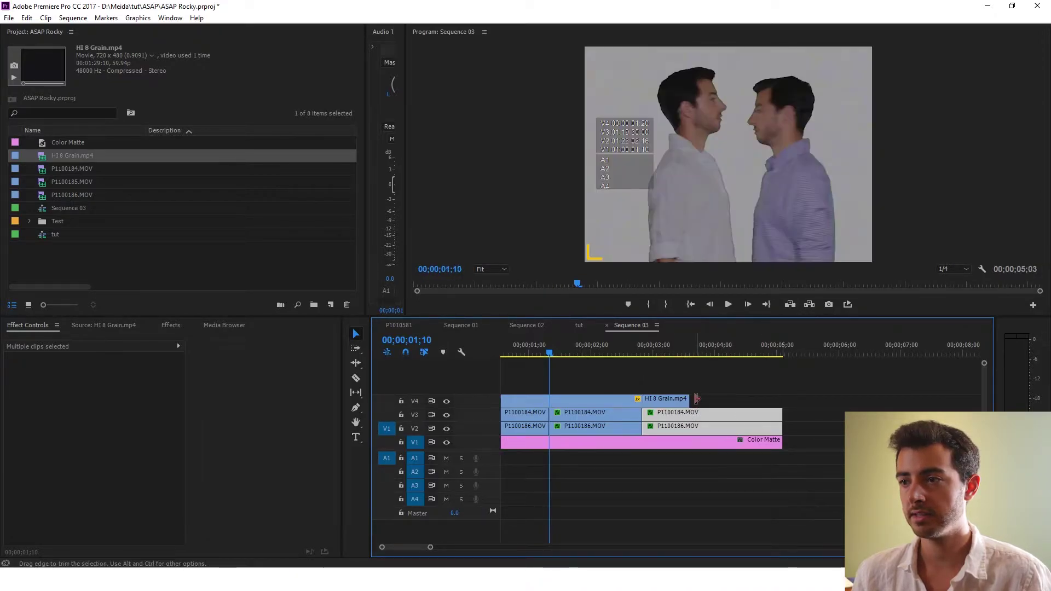
left_click_drag(690, 399, 782, 414)
key("Home")
key("space")
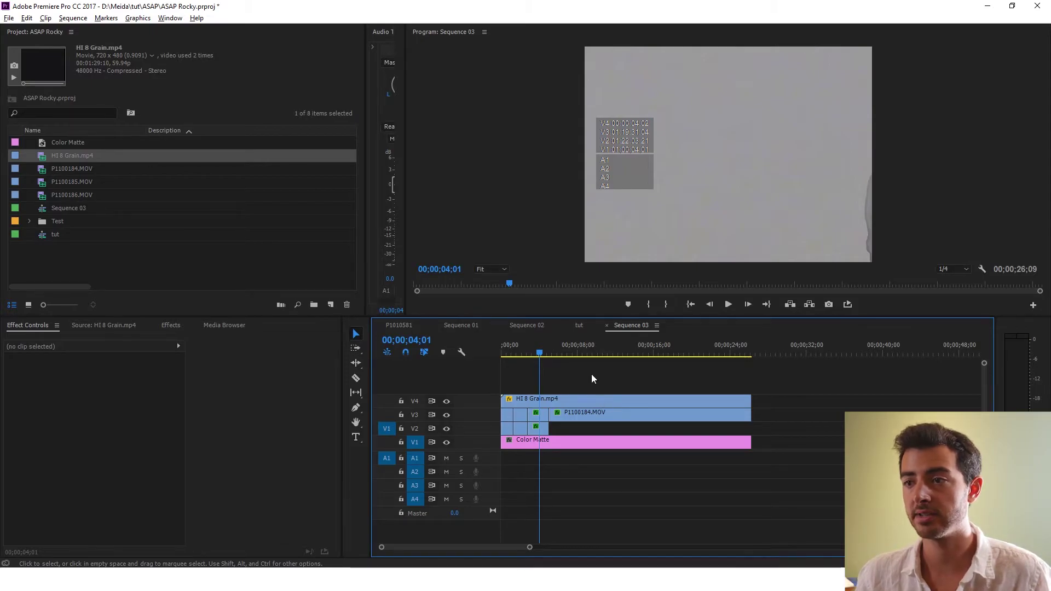
Nest all of Sequence 03's clips into one clip named Nested Sequence 02
left_click_drag(592, 379, 472, 449)
right_click(561, 415)
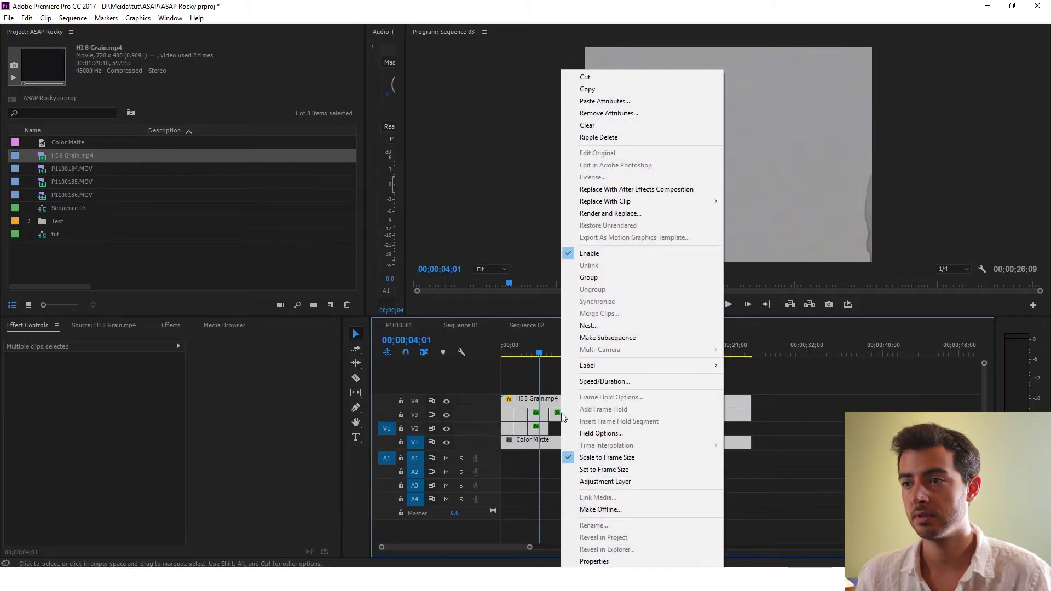
left_click(597, 326)
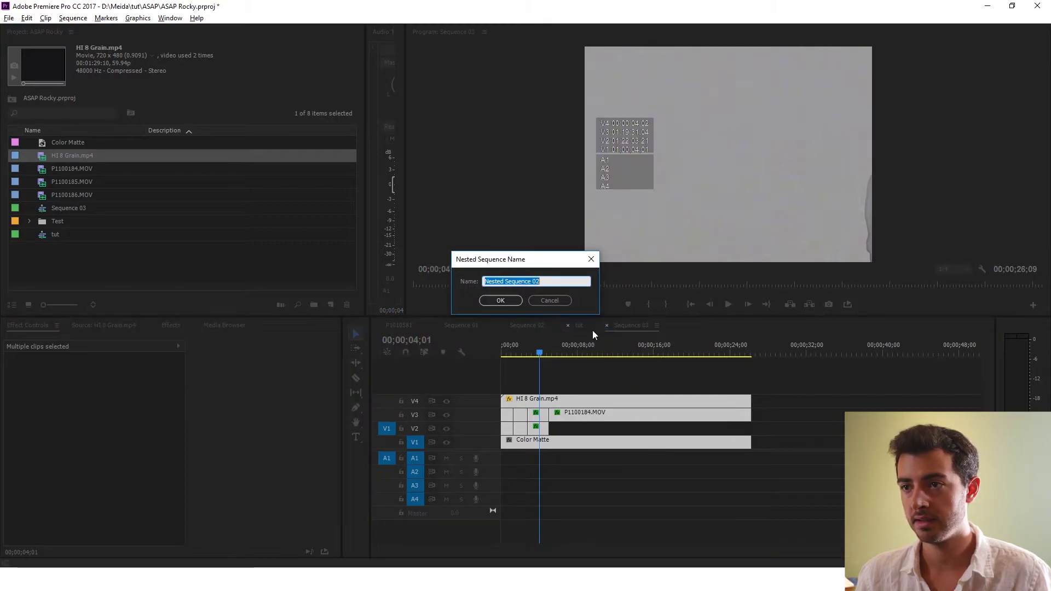
left_click(500, 300)
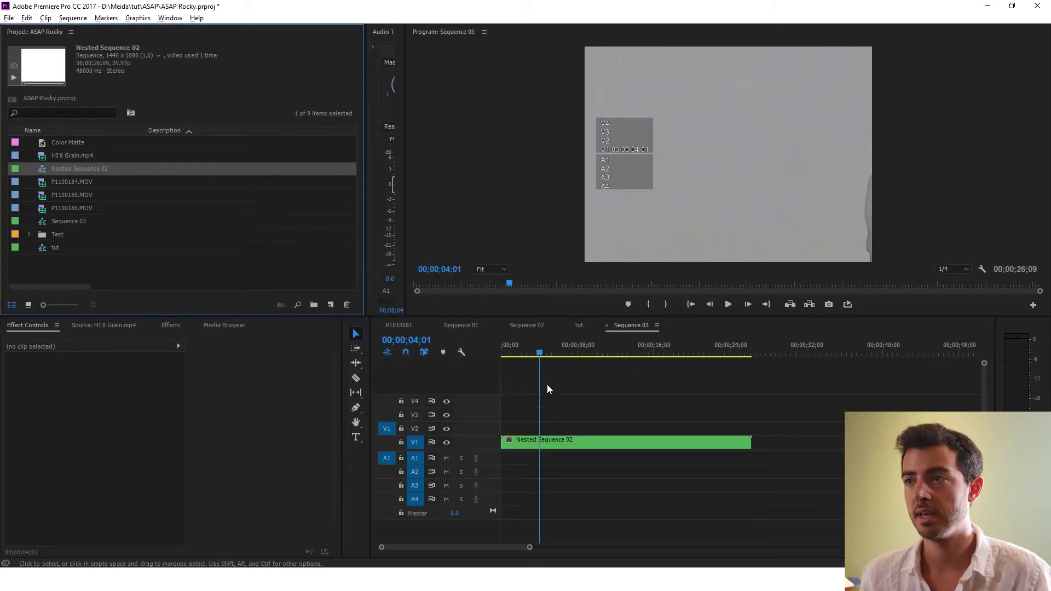
left_click_drag(539, 353, 580, 353)
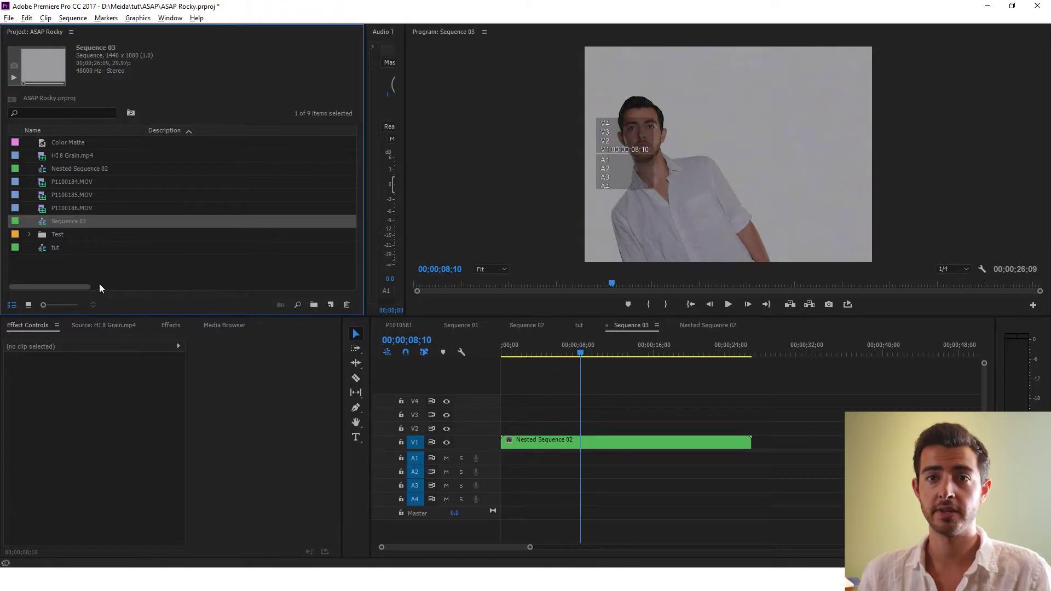
Change Sequence 03's frame width from 1440 to 1920 for a 1920×1080 frame
right_click(44, 218)
left_click(92, 214)
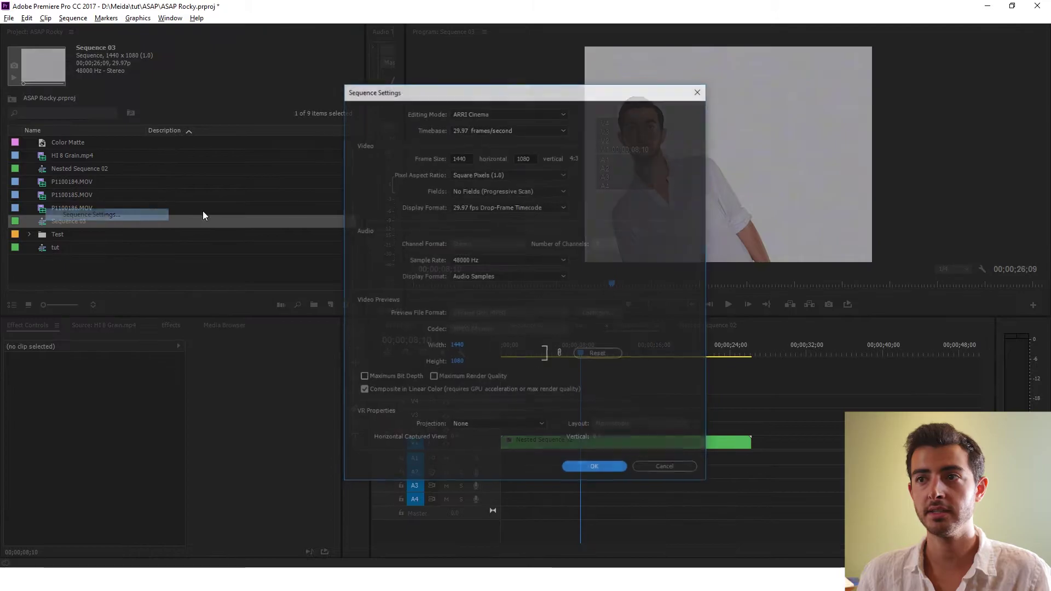
double_click(472, 159)
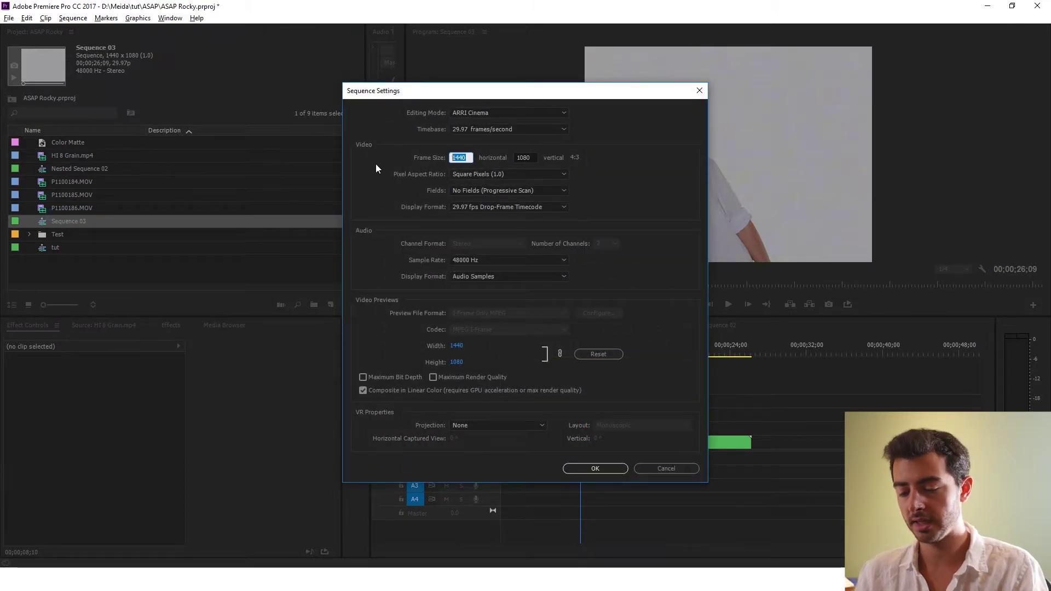
type("1920")
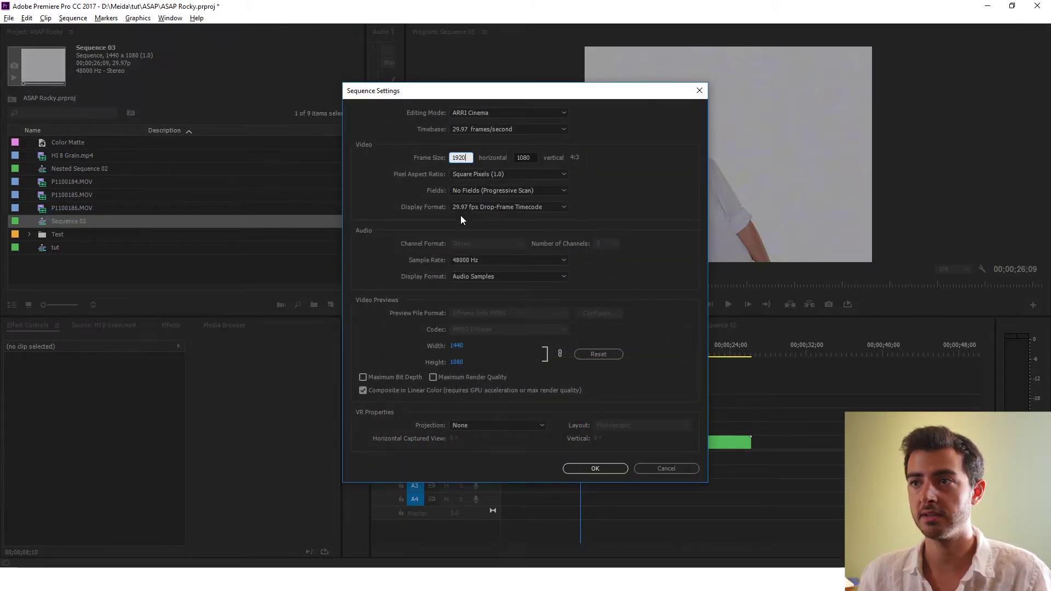
key("Return")
key("Return")
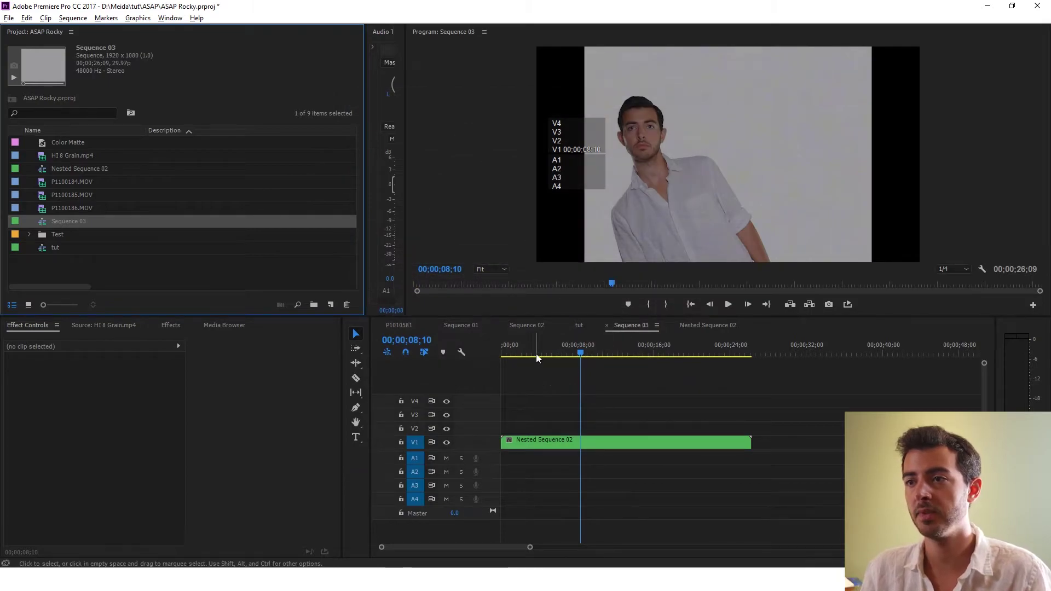
left_click_drag(569, 349, 465, 367)
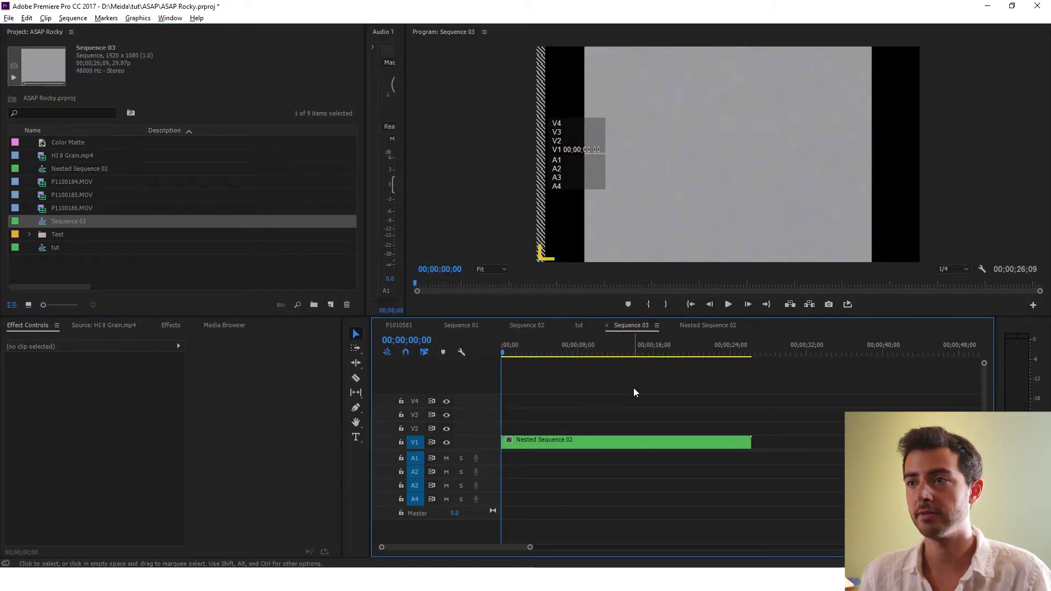
key("space")
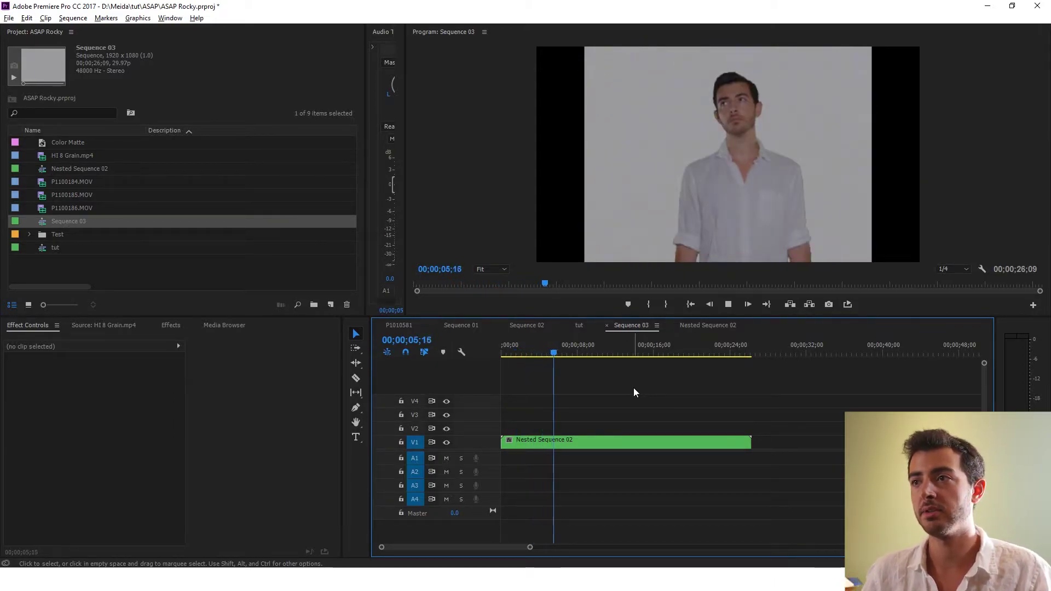
Cut a 03;00–03;20 slice from Nested Sequence 02 and copy it onto higher tracks
key("space")
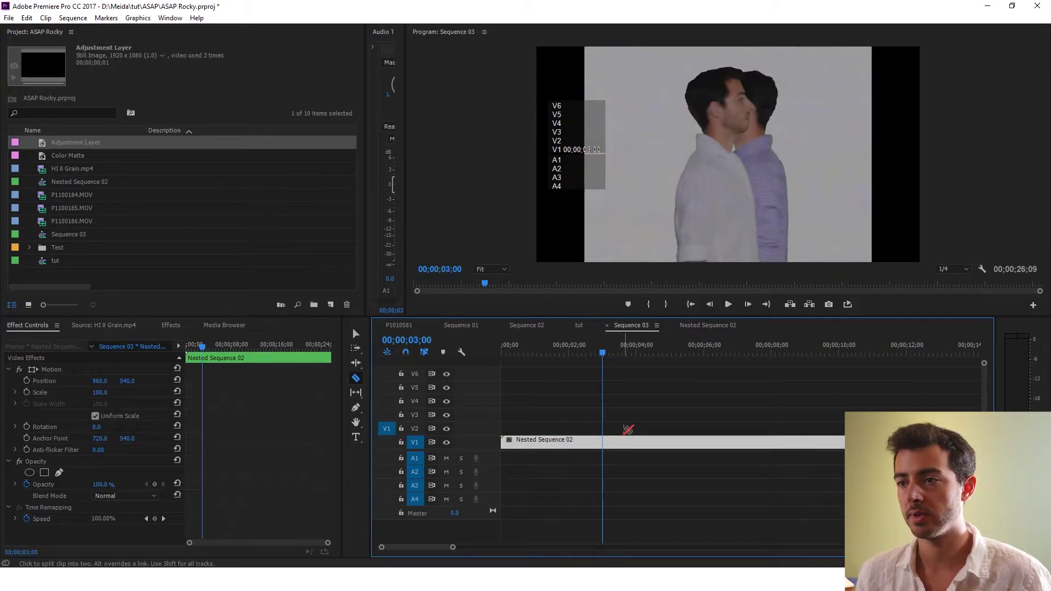
key("shift+Right")
key("shift+Right")
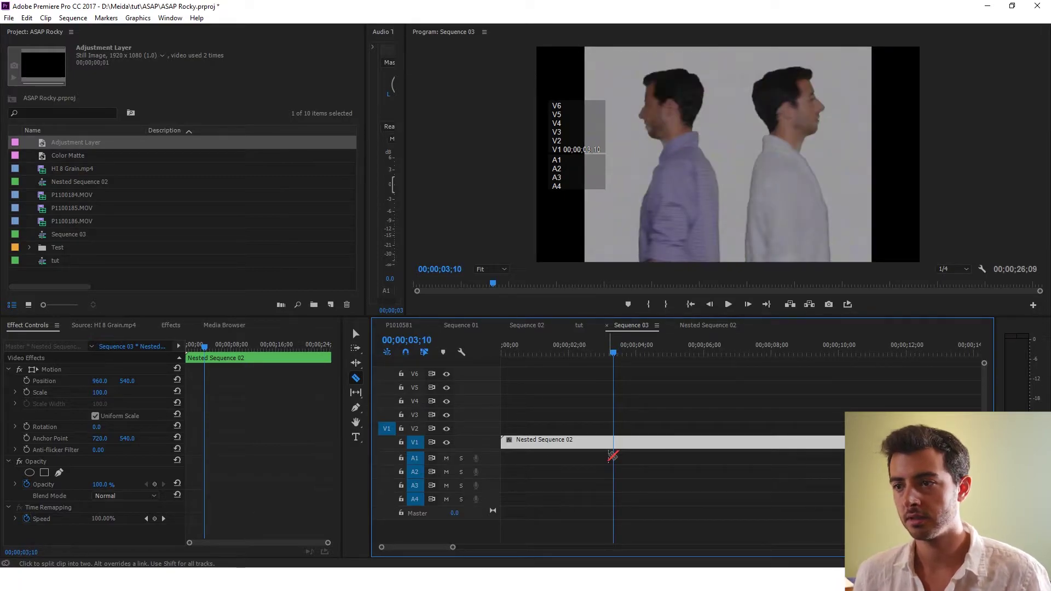
key("shift+Left")
key("shift+Left")
left_click(609, 442)
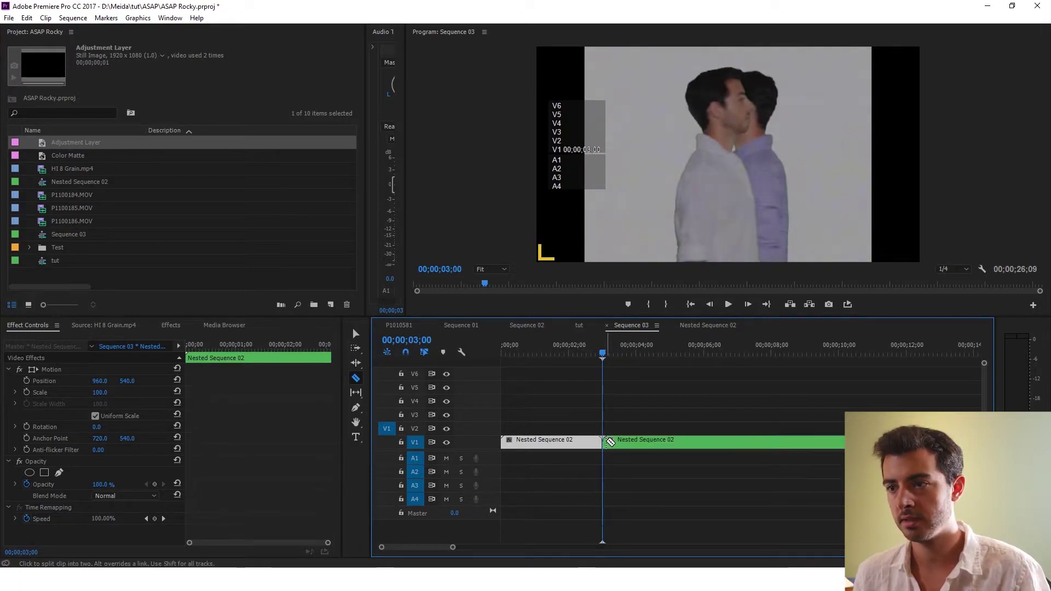
key("shift+Right")
key("shift+Right")
key("shift+Right")
key("shift+Right")
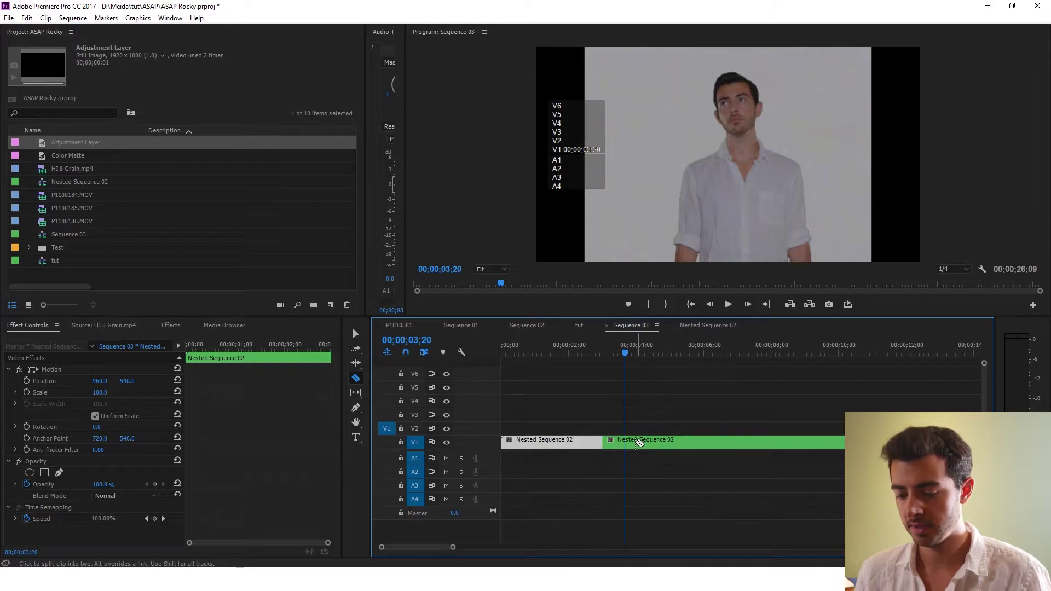
key("v")
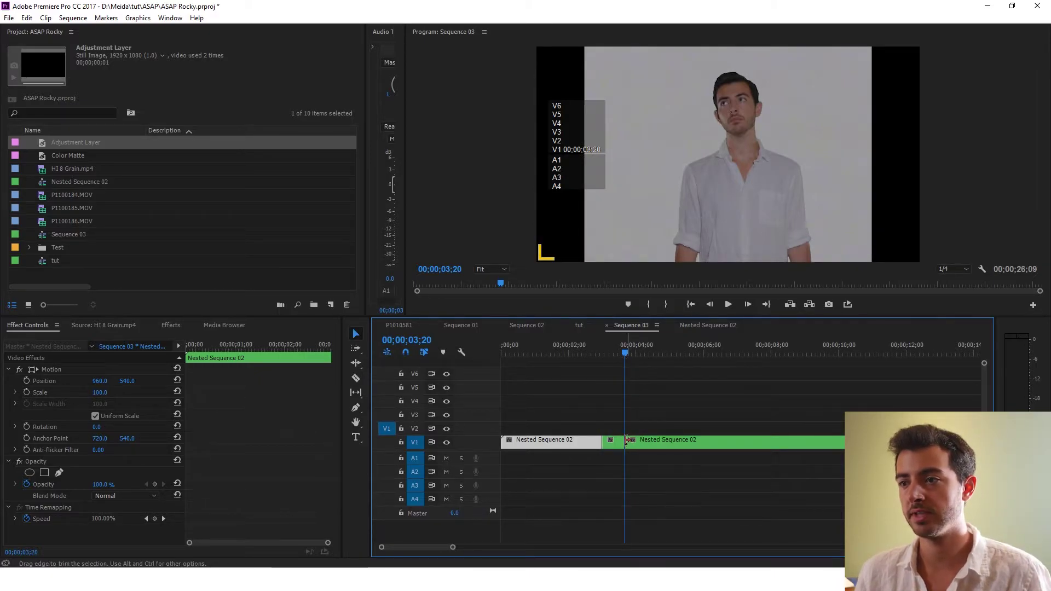
left_click(615, 445)
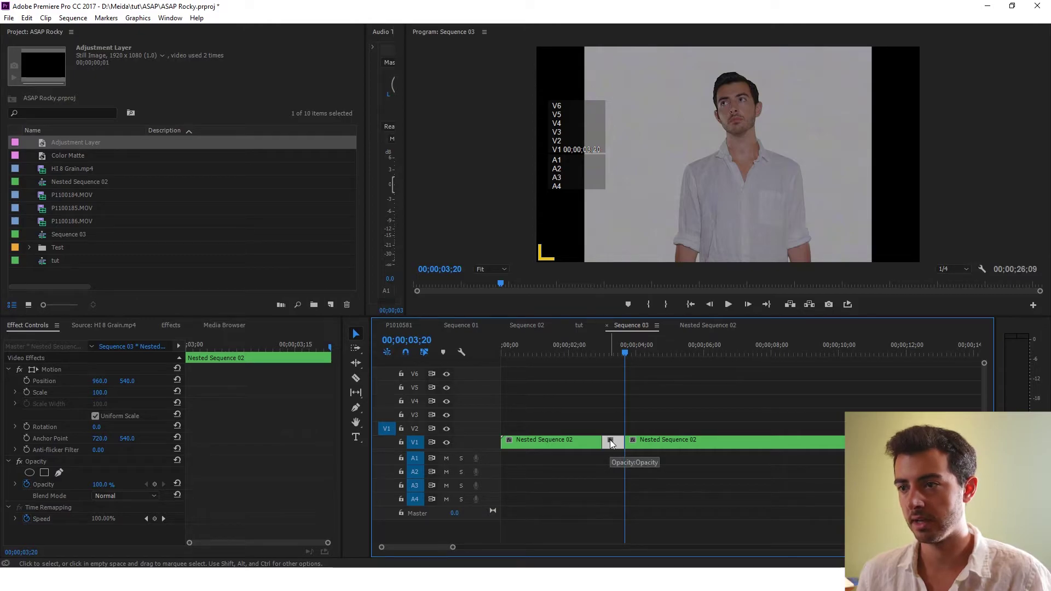
left_click_drag(609, 439, 623, 388)
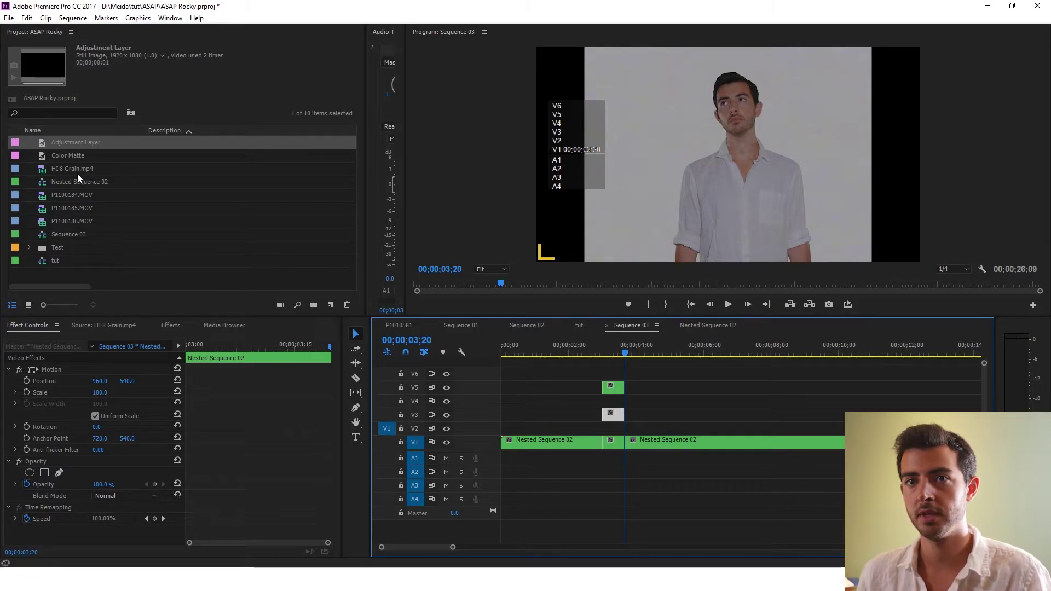
Stack Adjustment Layers on V2, V4 and V6 between the slice copies
left_click_drag(51, 143, 626, 433)
left_click_drag(60, 143, 613, 401)
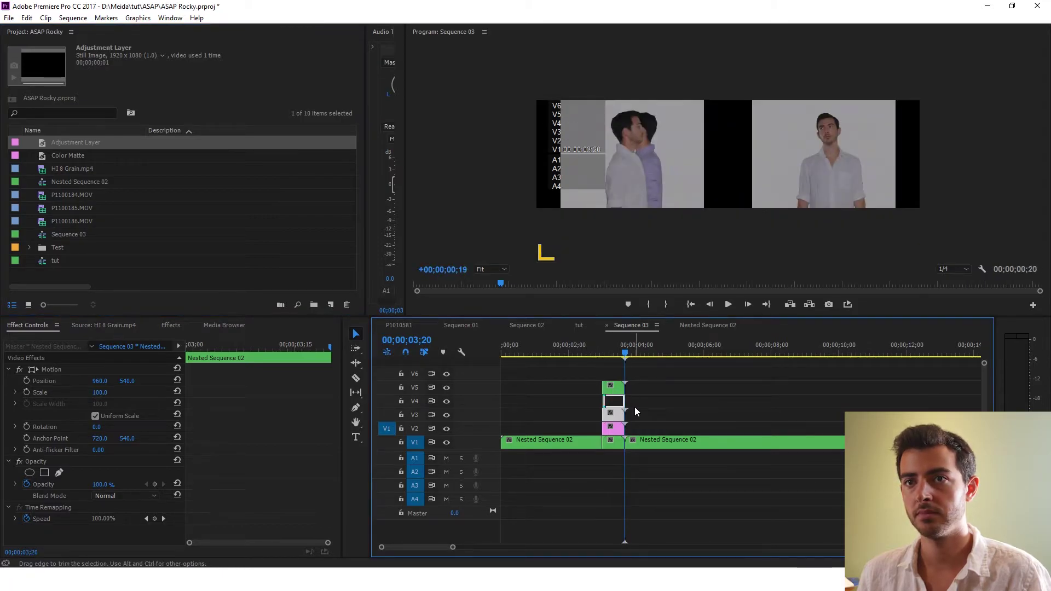
left_click_drag(79, 146, 624, 373)
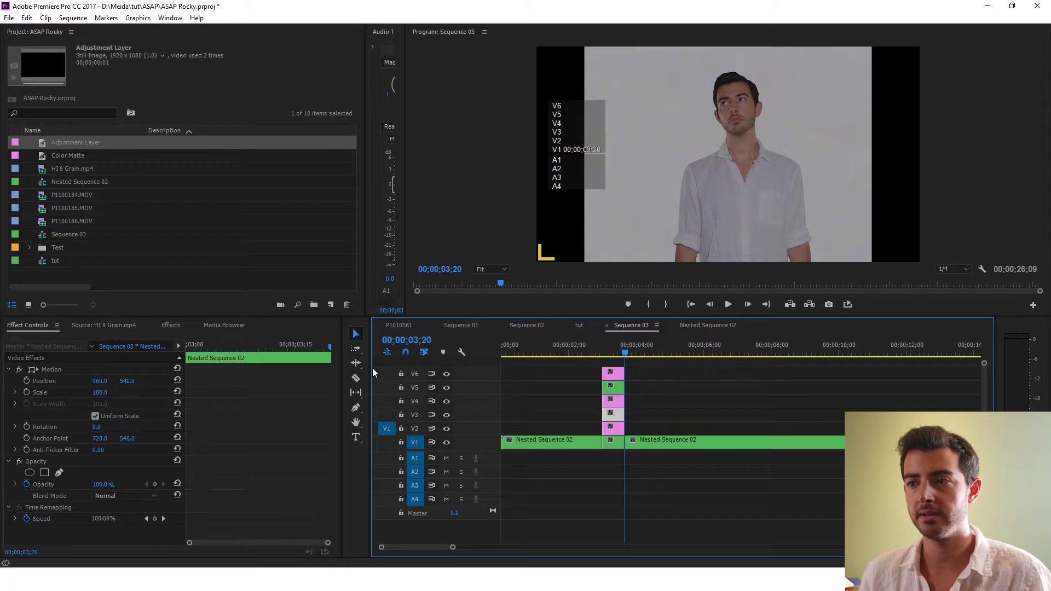
Apply Arithmetic to the V5 slice with operator Max, Red 255 and Linear Dodge (Add) blending
left_click(634, 417)
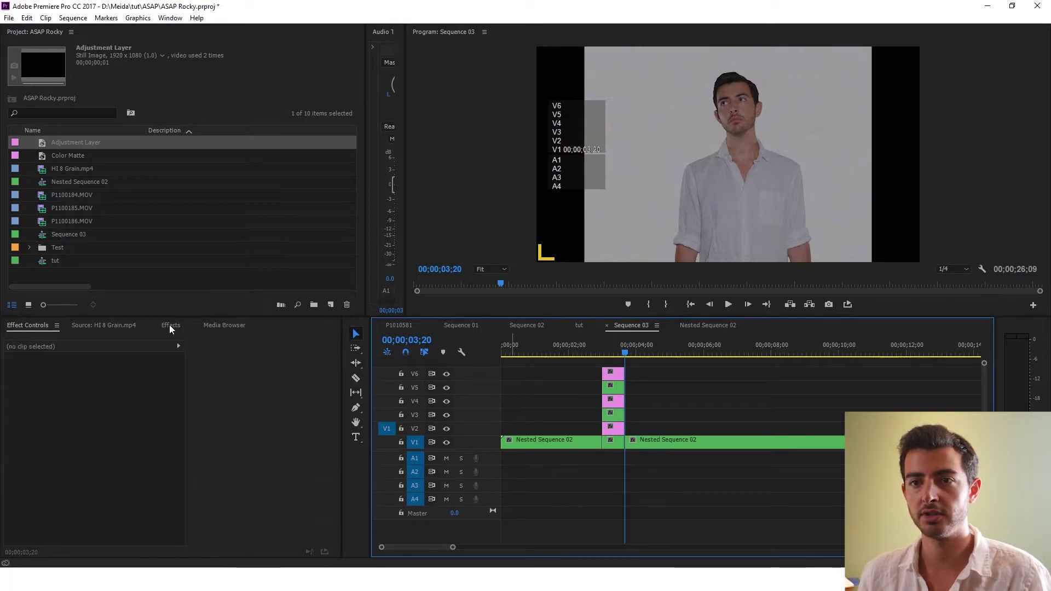
left_click(180, 326)
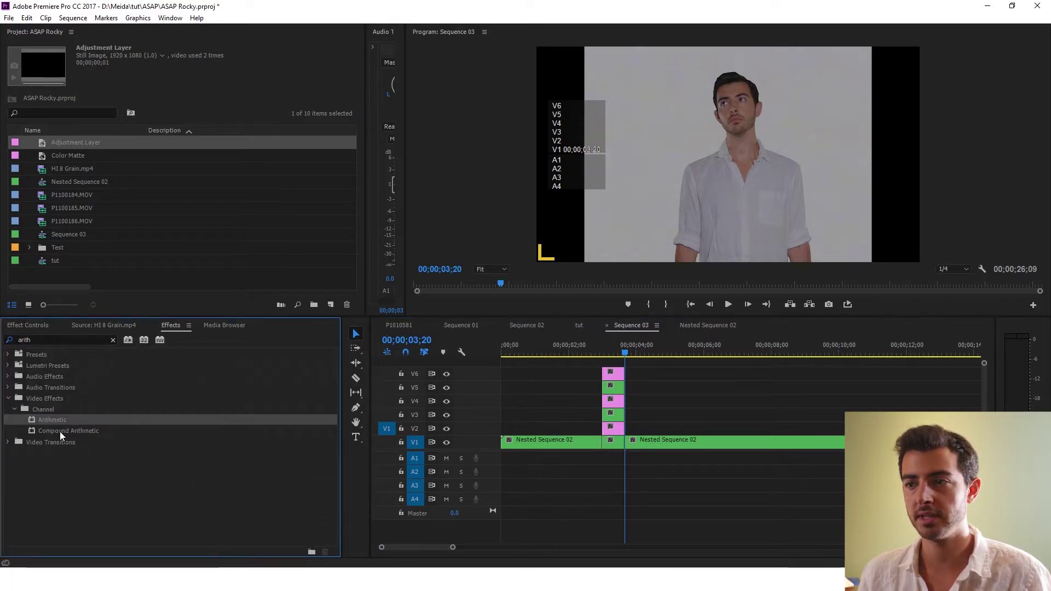
left_click_drag(53, 423, 614, 394)
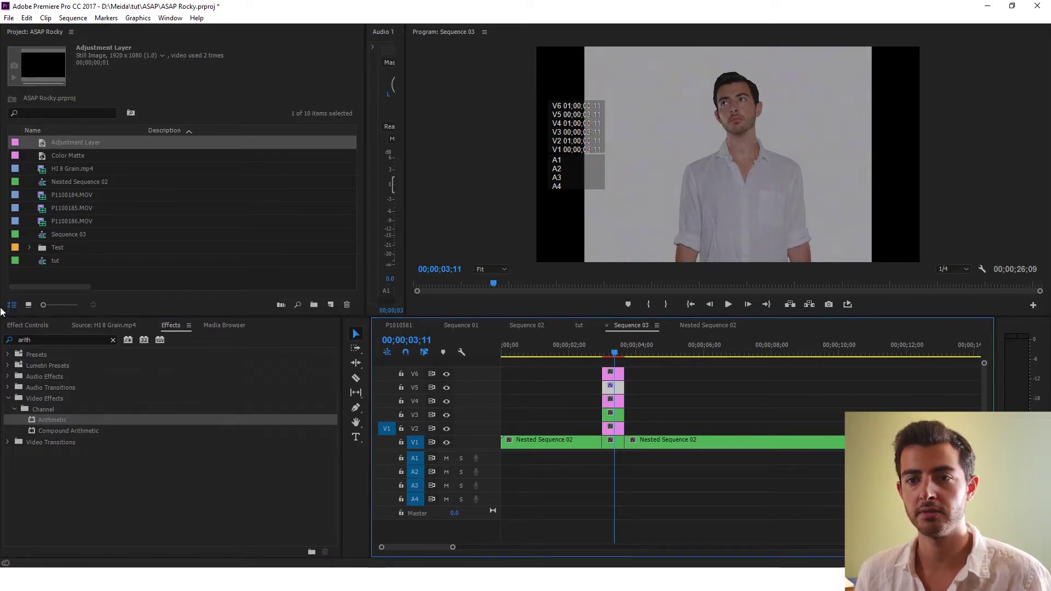
left_click(30, 323)
scroll(226, 439, "down", 3)
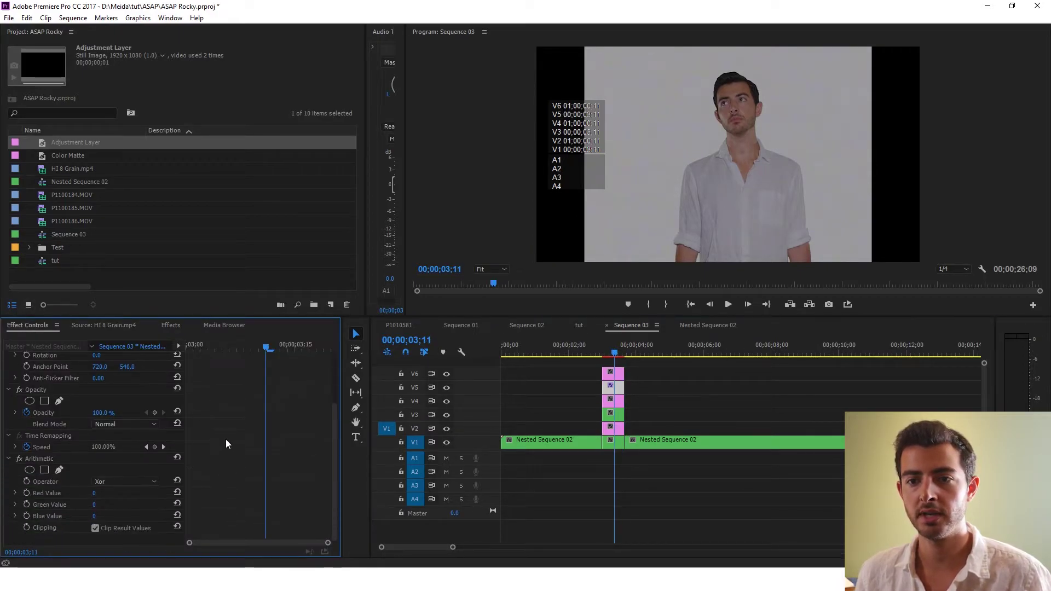
left_click(120, 482)
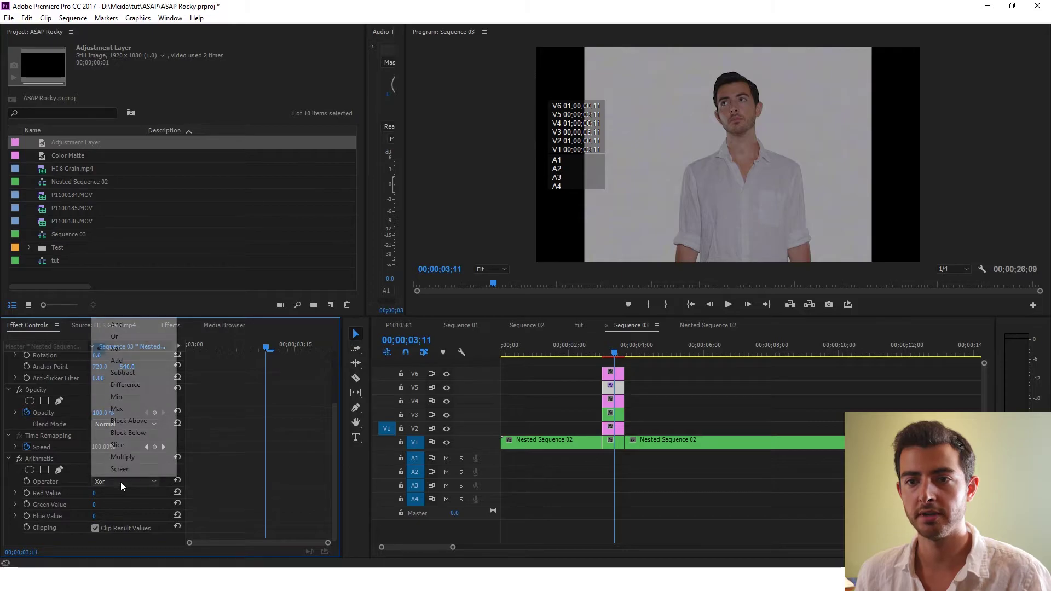
left_click(117, 409)
left_click_drag(96, 494, 165, 494)
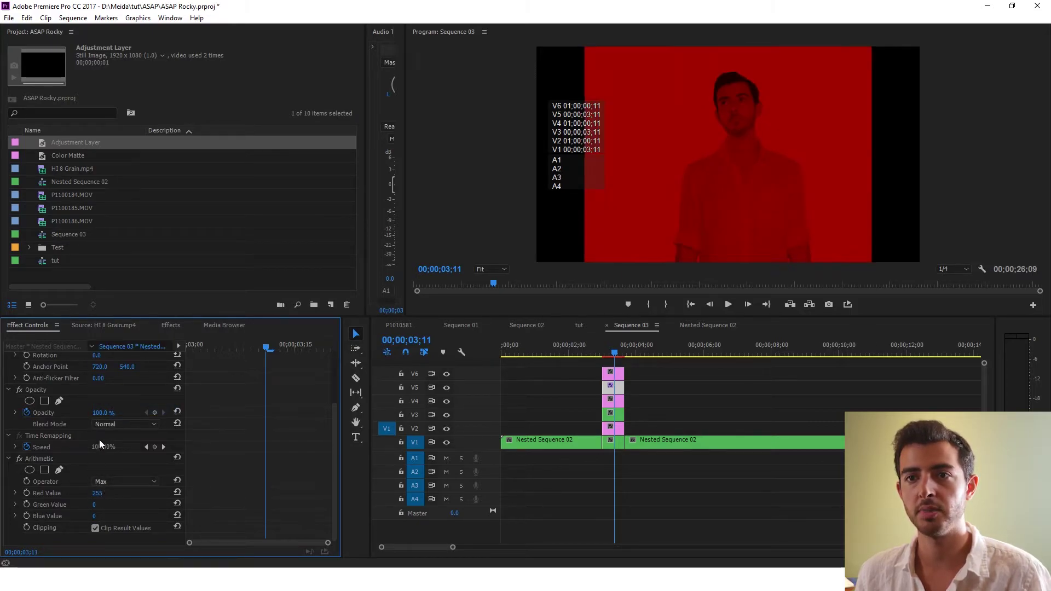
left_click(122, 424)
left_click(134, 210)
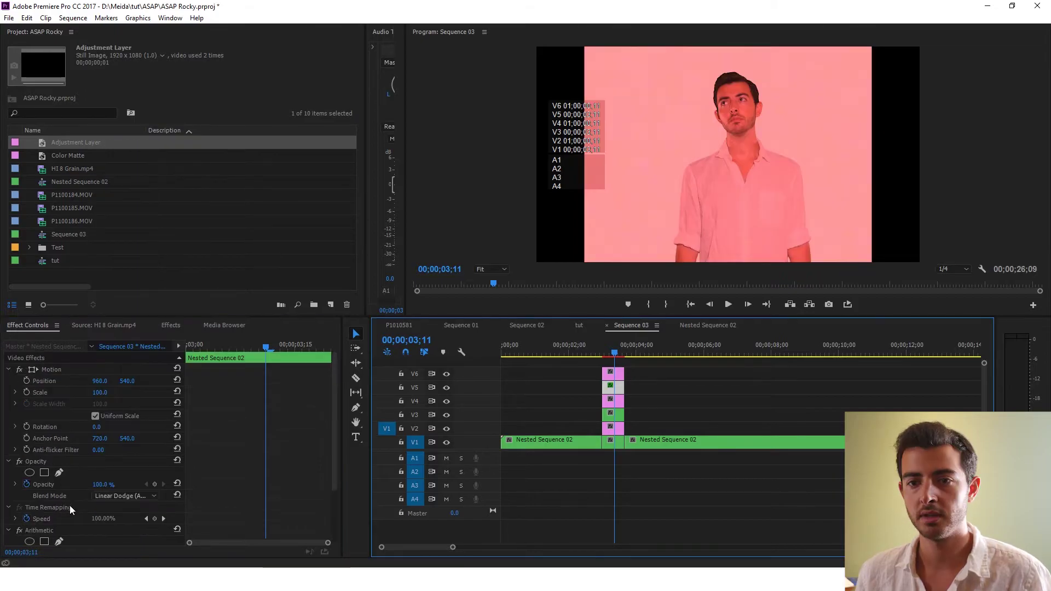
Paste the Arithmetic effect onto the V3 copy, setting Red 0, Green 255 and Linear Dodge (Add)
left_click(38, 529)
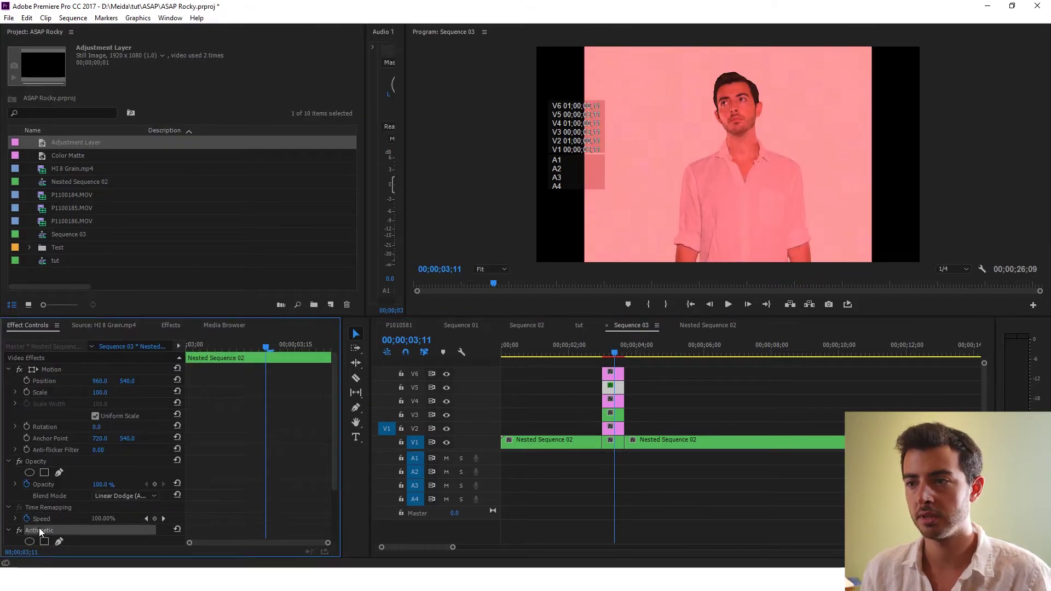
left_click(620, 420)
left_click(186, 517)
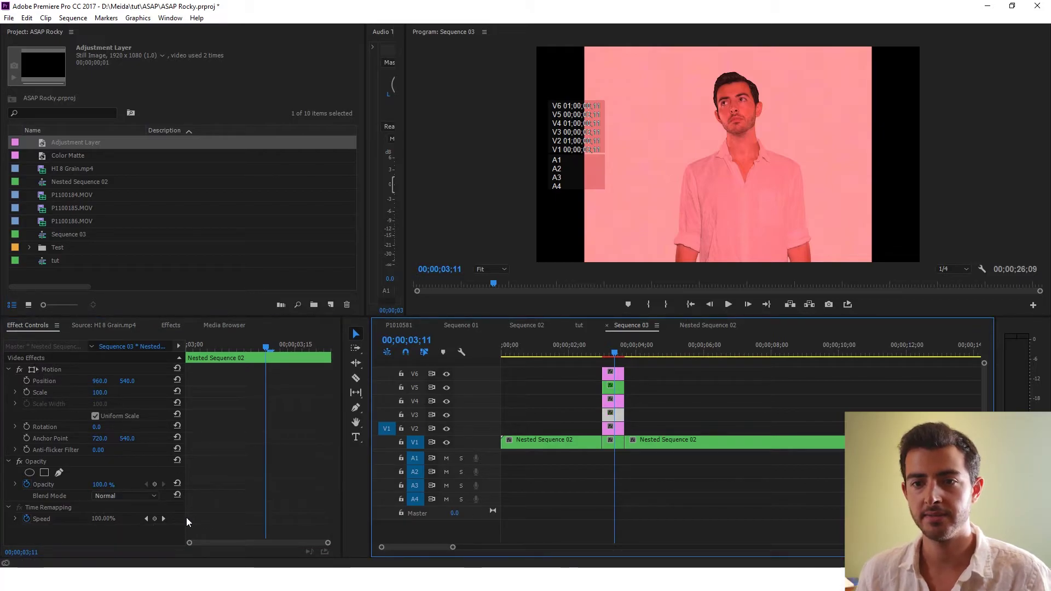
key("ctrl+v")
scroll(214, 480, "down", 3)
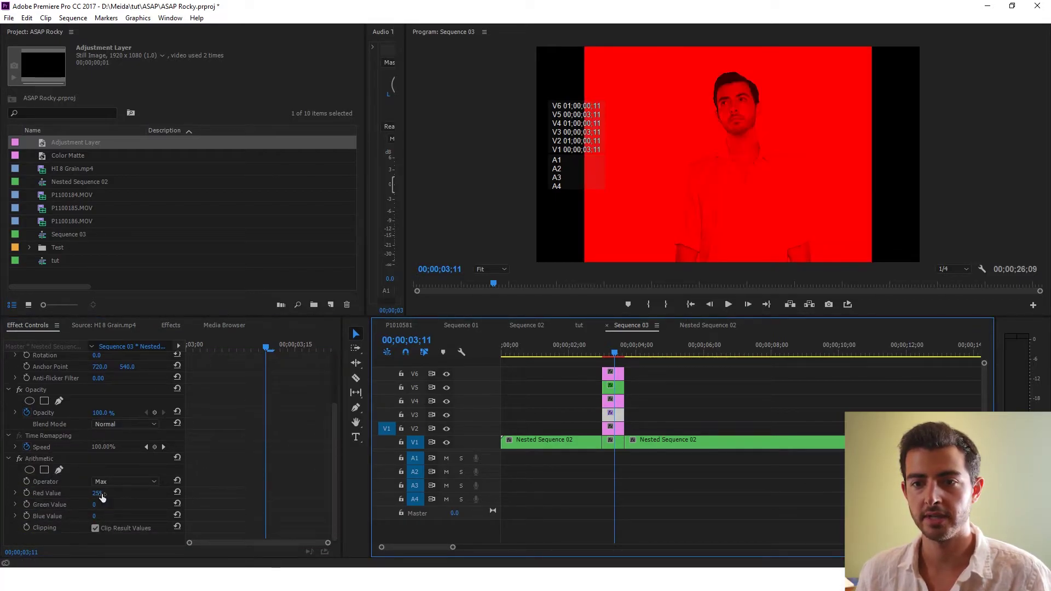
mouse_move(102, 496)
left_mouse_down()
mouse_move(92, 495)
mouse_move(112, 505)
left_mouse_up()
left_click(139, 422)
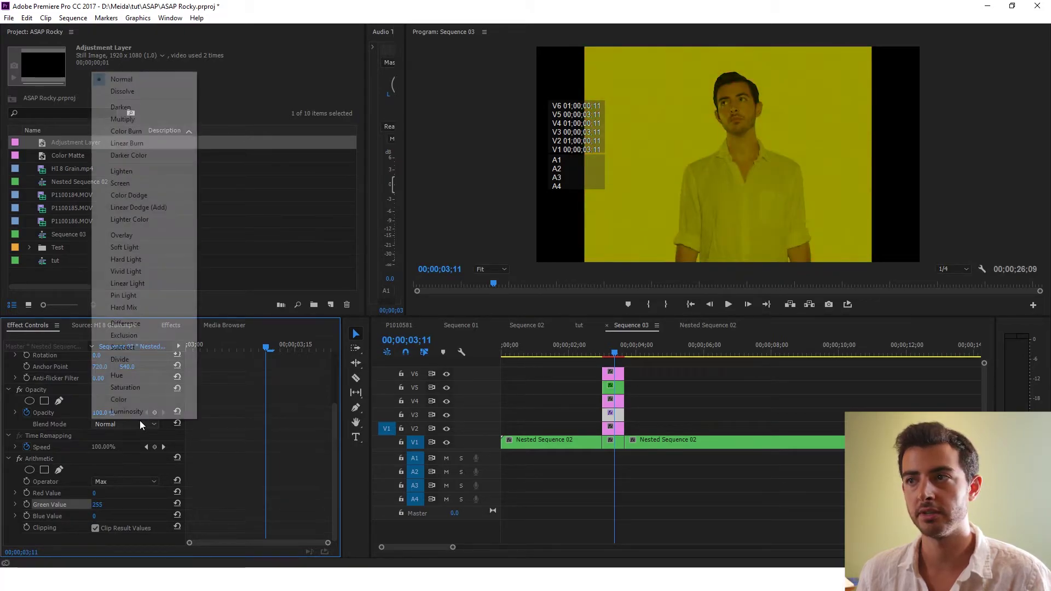
left_click(136, 207)
left_click(636, 412)
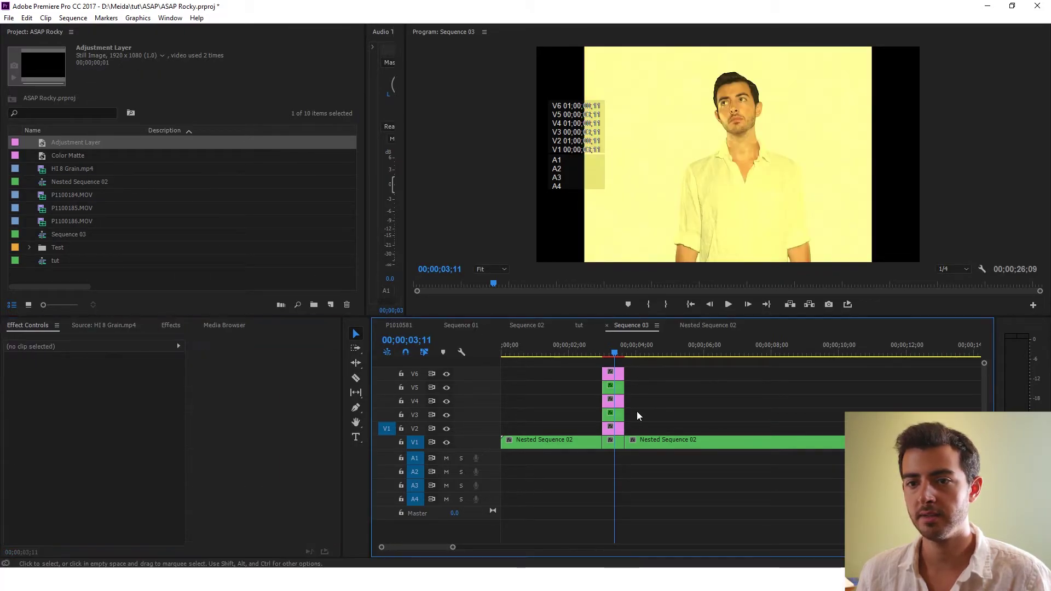
Paste Arithmetic onto the short V1 slice and set Red 0, Blue 255
left_click(615, 441)
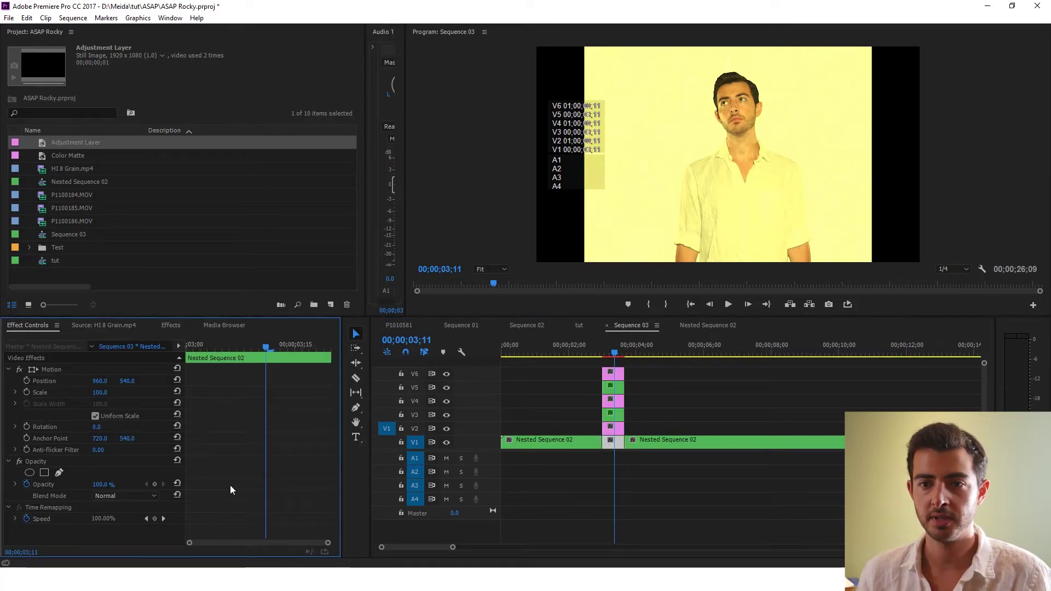
key("ctrl+v")
scroll(225, 476, "down", 3)
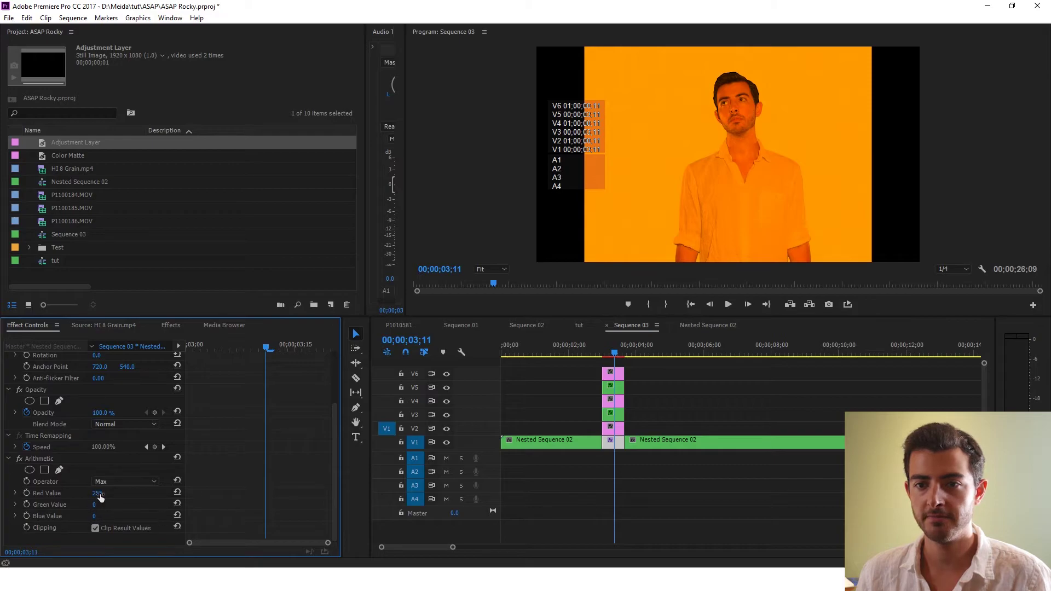
left_click_drag(100, 496, 699, 456)
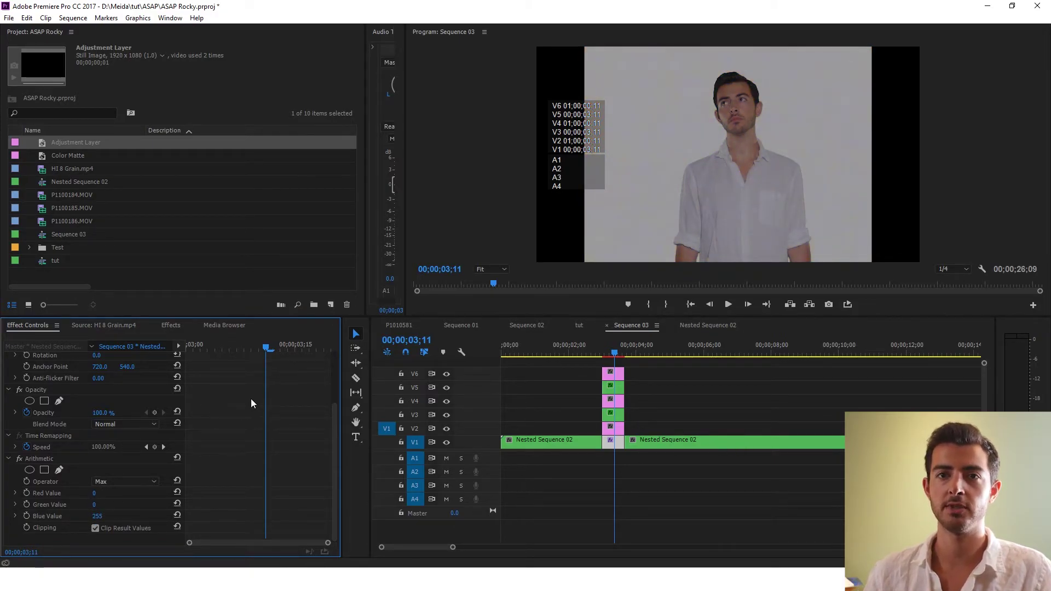
Play back the RGB-split transition and stop at 03;12 inside it
key("space")
left_click(583, 343)
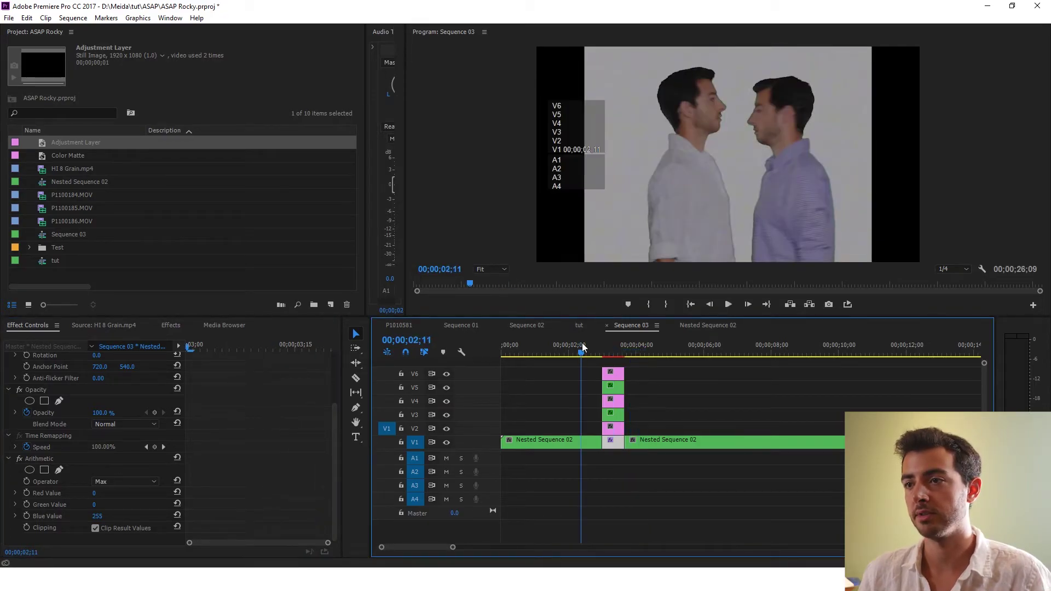
left_click(603, 342)
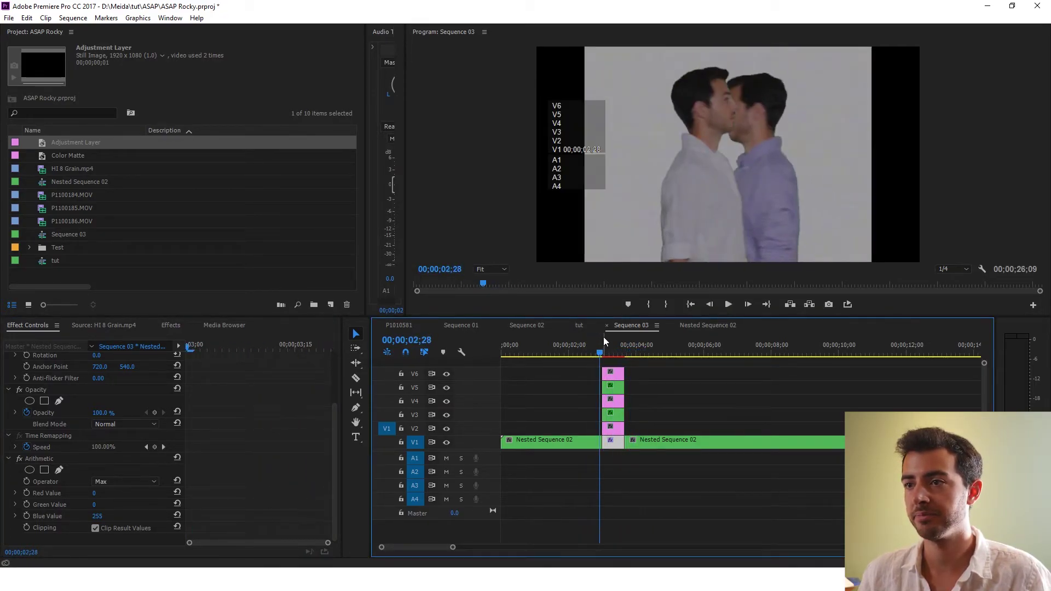
left_click_drag(598, 344, 617, 343)
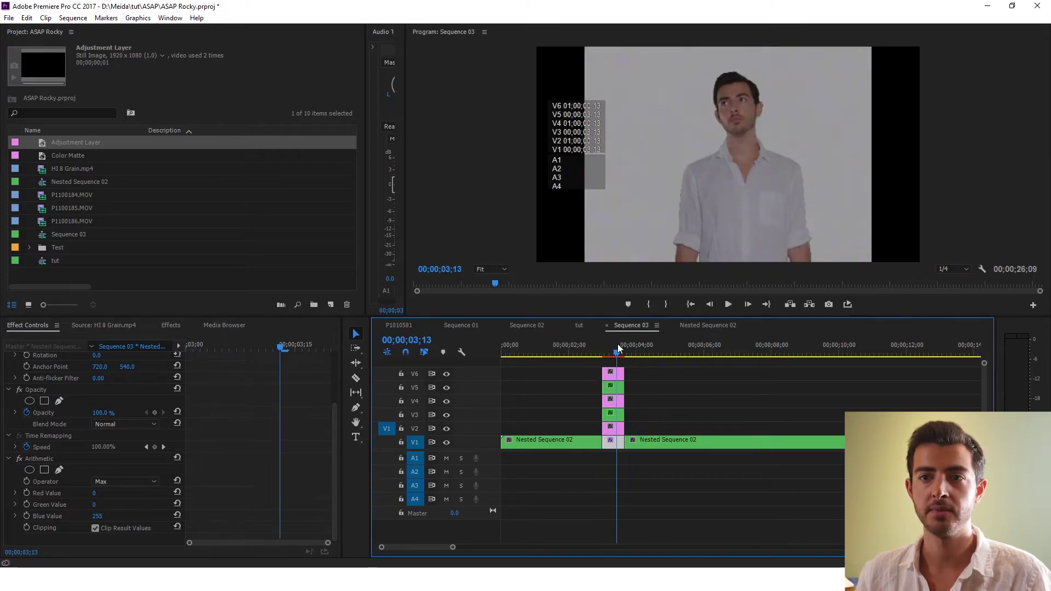
Clear the Arithmetic search and drag Video Effects > Distort > Lens Distortion onto the top adjustment layer
left_click(167, 324)
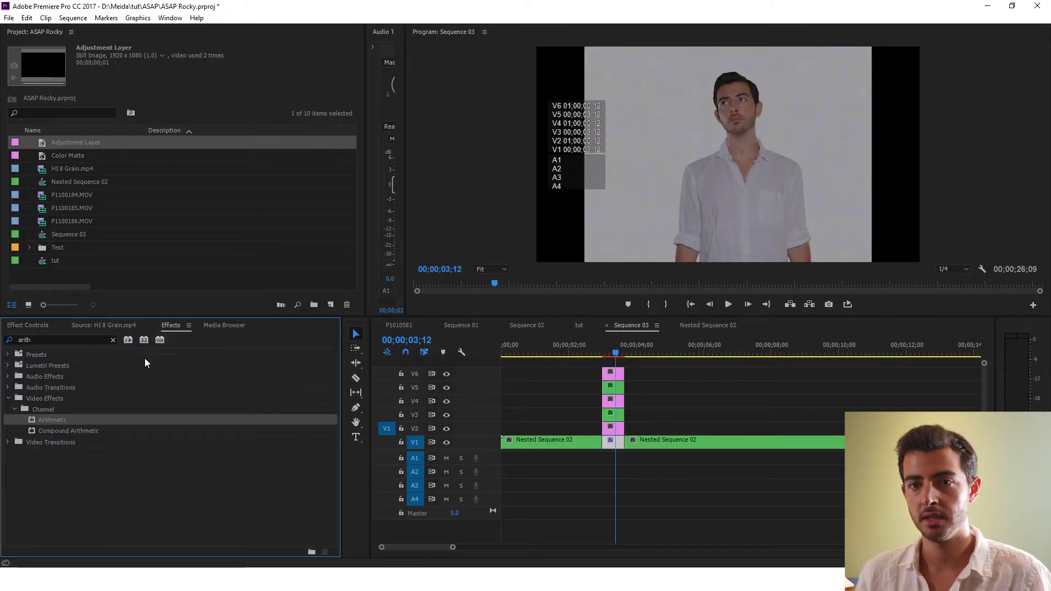
double_click(31, 340)
key("BackSpace")
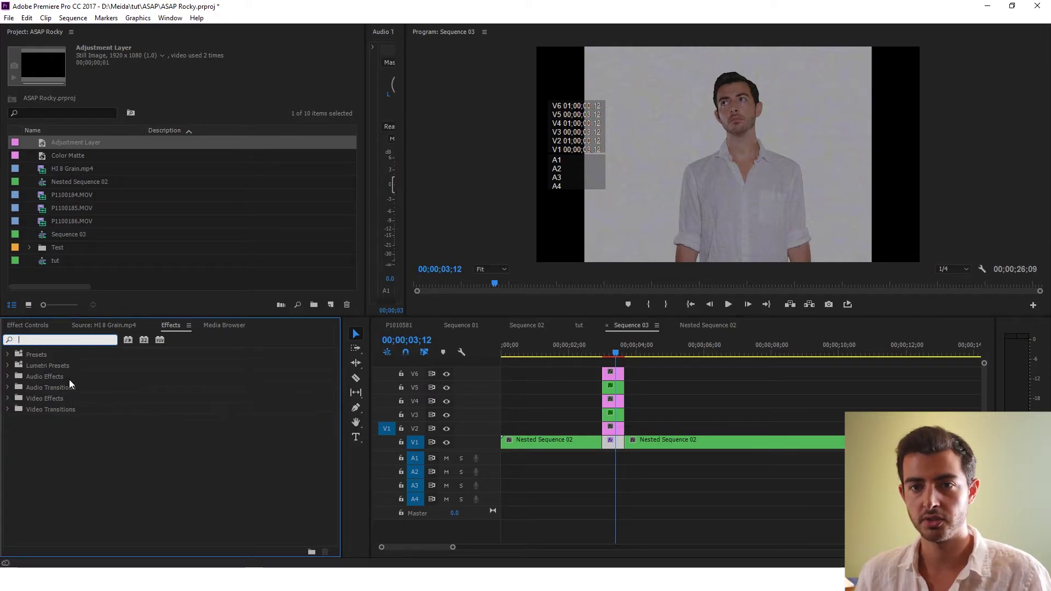
left_click(8, 399)
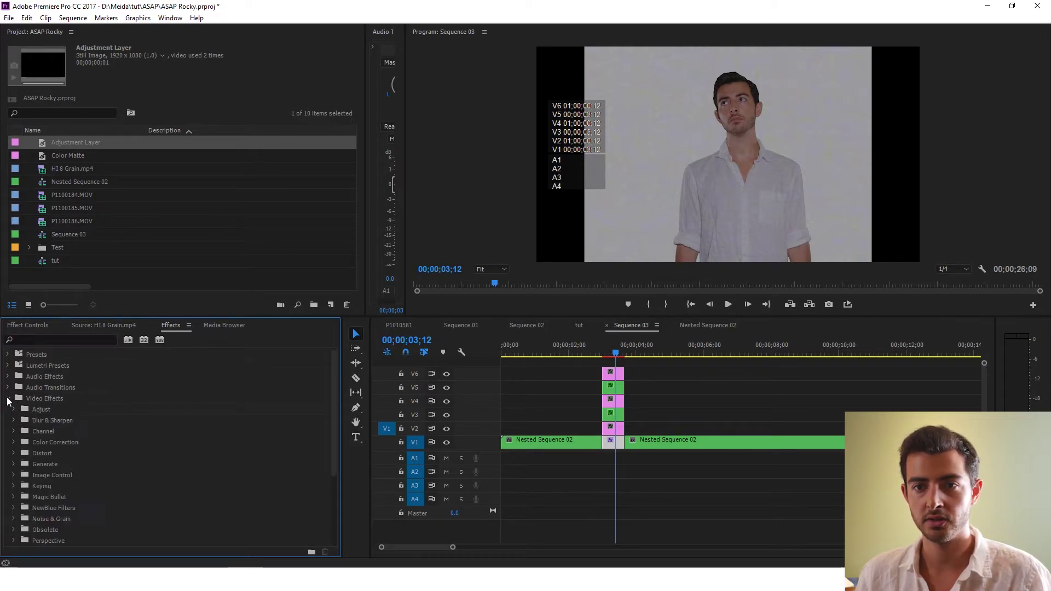
left_click(14, 453)
left_click_drag(60, 475, 618, 378)
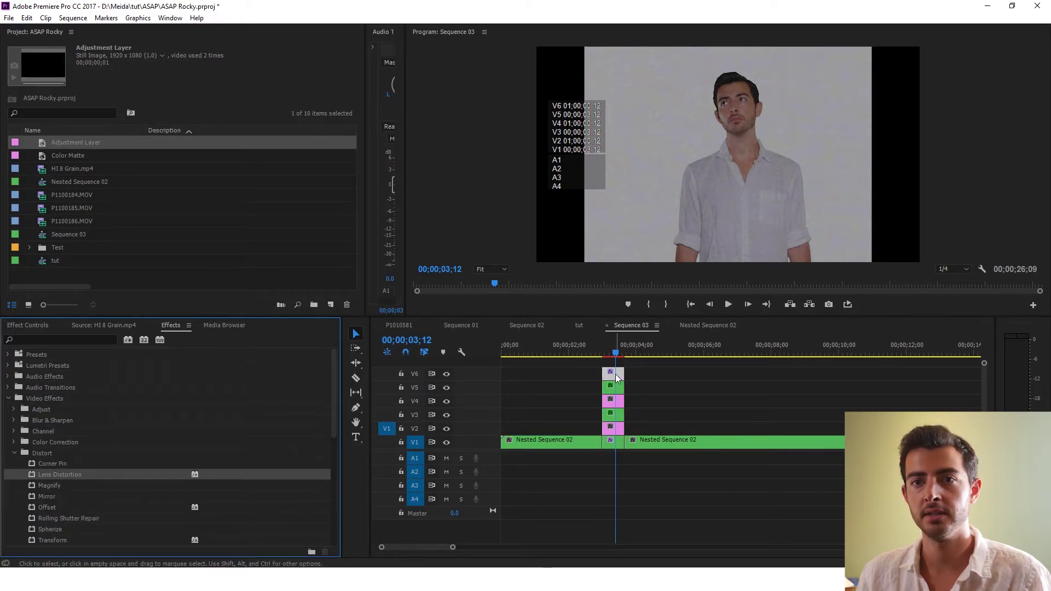
Keyframe Lens Distortion Curvature at -15 near the transition start and 0 at 03;20
left_click(29, 327)
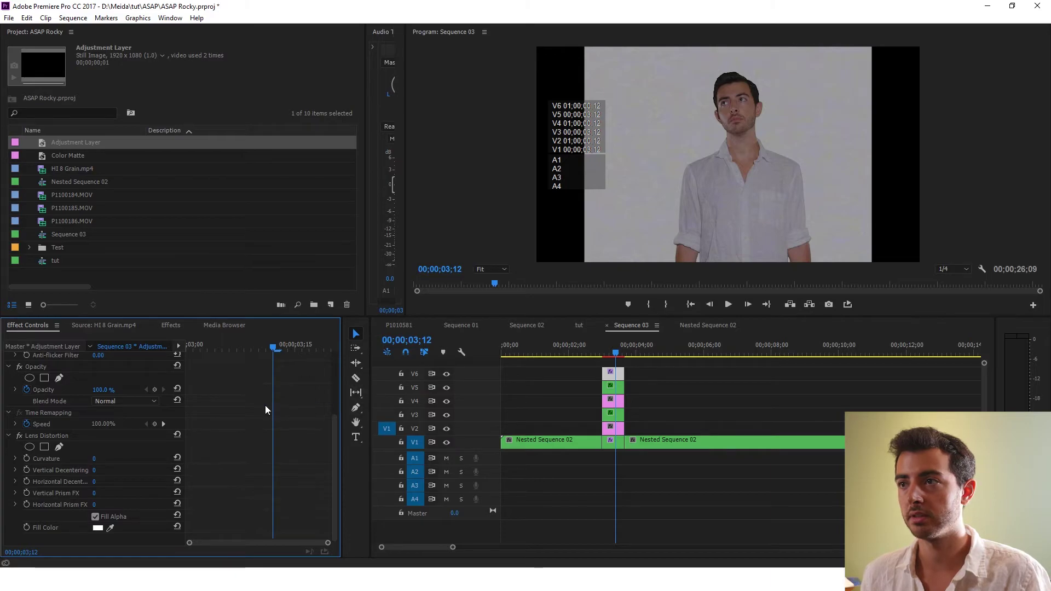
key("Left")
key("Left")
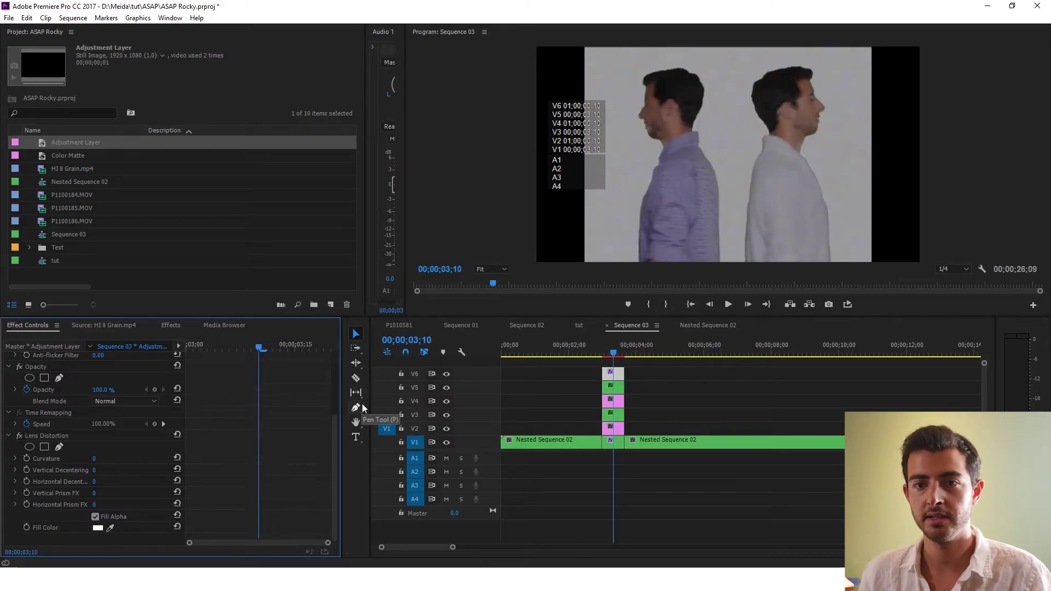
left_click(26, 458)
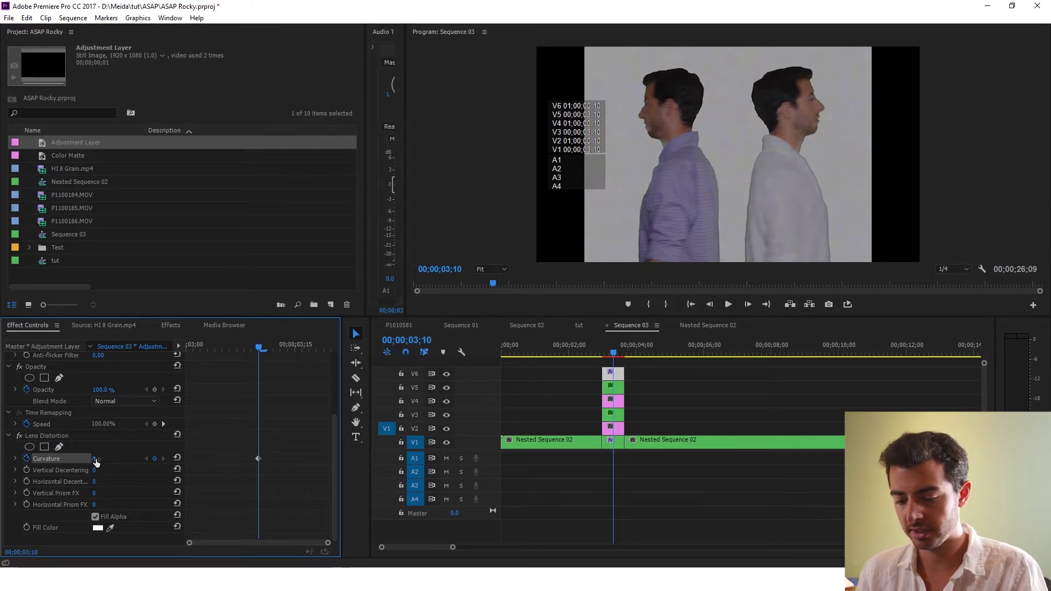
left_click(96, 459)
type("-")
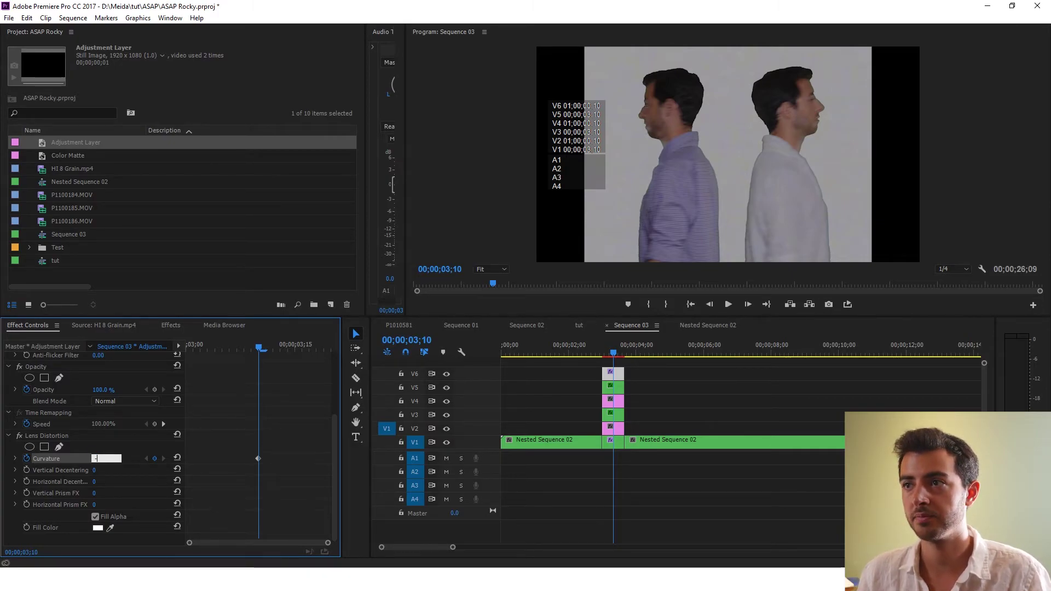
type("15")
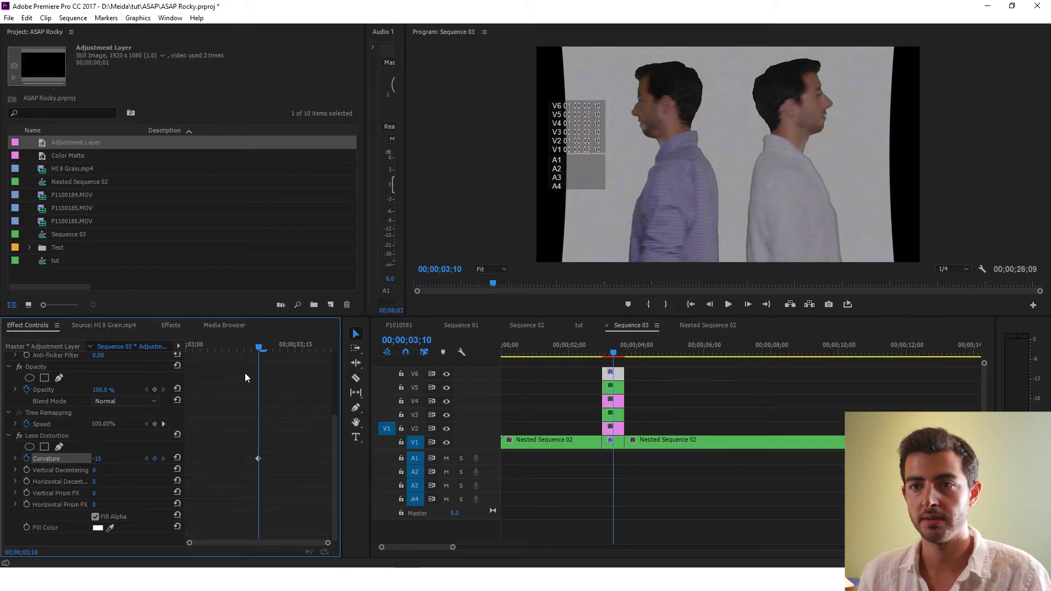
left_click_drag(269, 350, 166, 363)
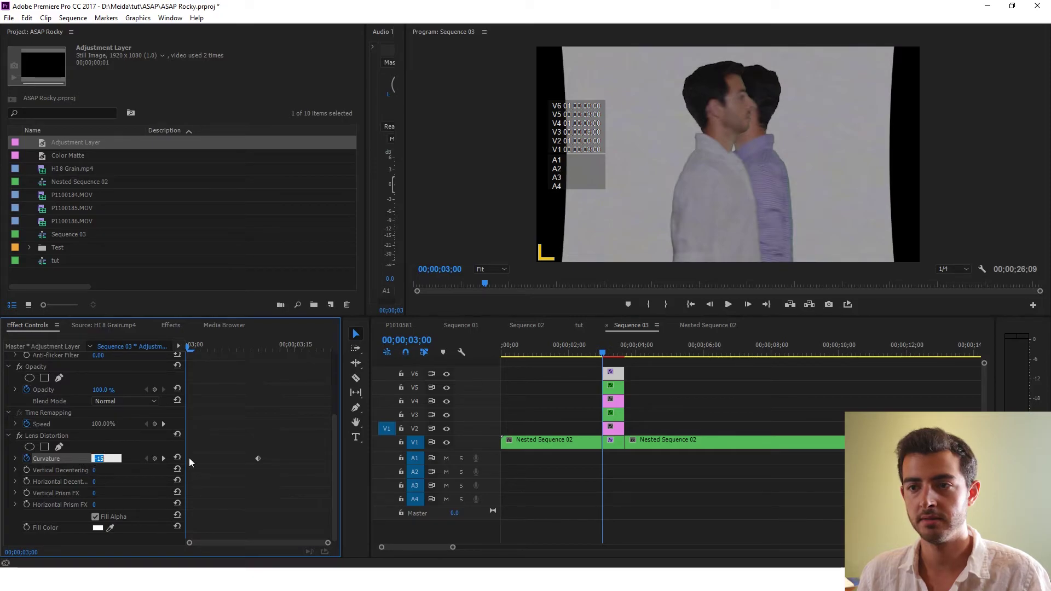
left_click_drag(241, 345, 390, 375)
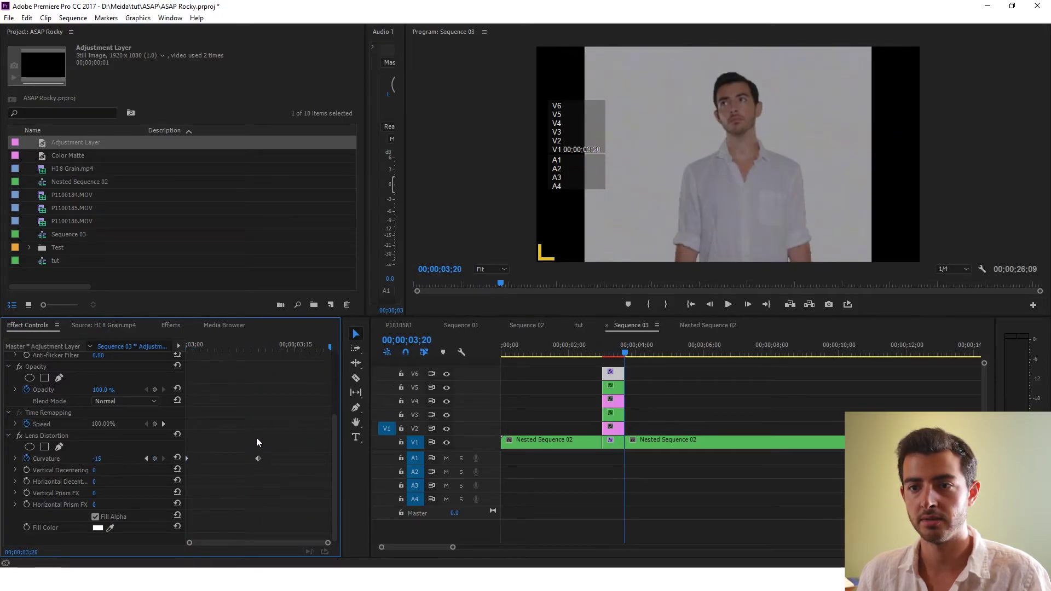
left_click(97, 458)
type("0")
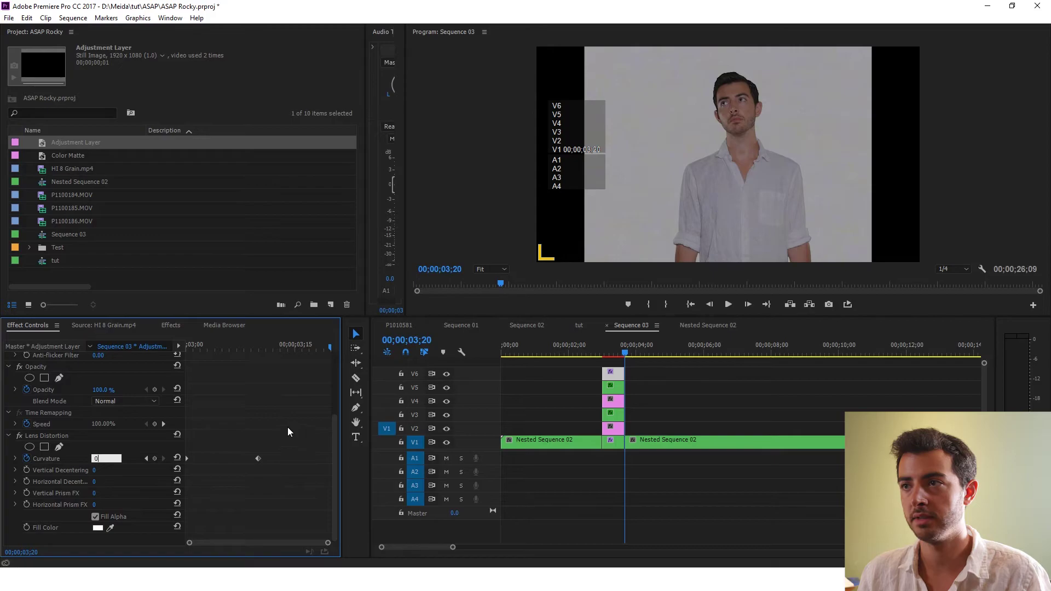
key("Return")
Preview the warped transition from just before it starts
left_click(595, 337)
key("space")
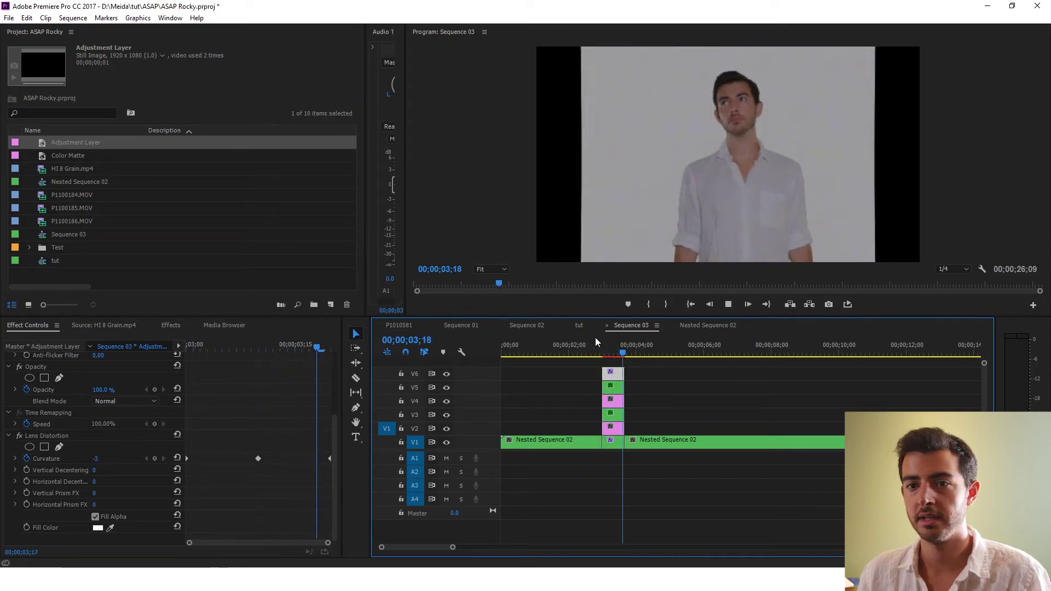
left_click(595, 337)
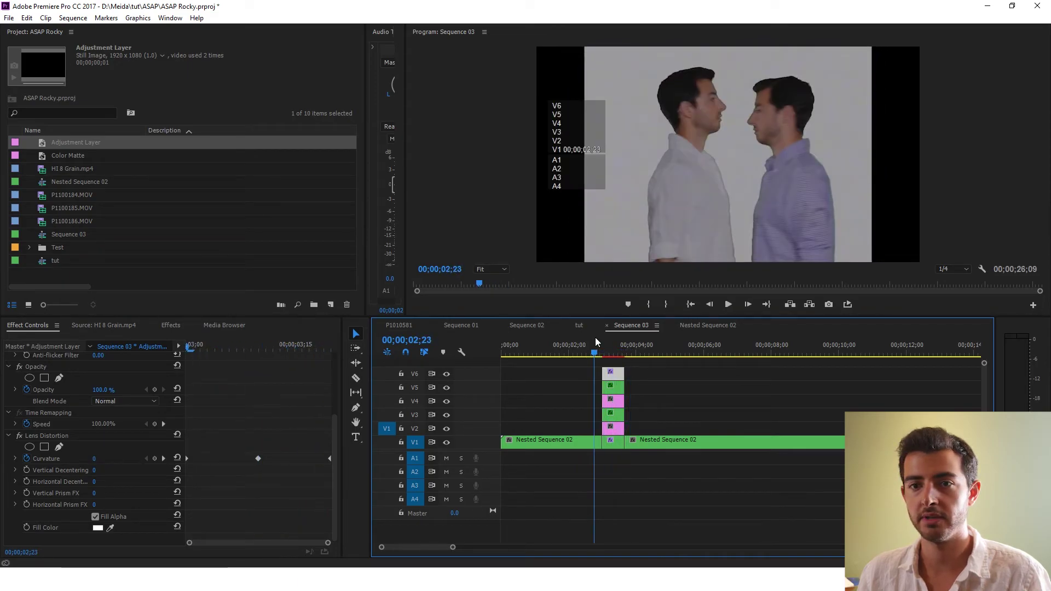
Give the V4 adjustment layer clip the Lens Distortion effect and preview the glitch at 03;06
left_click(46, 436)
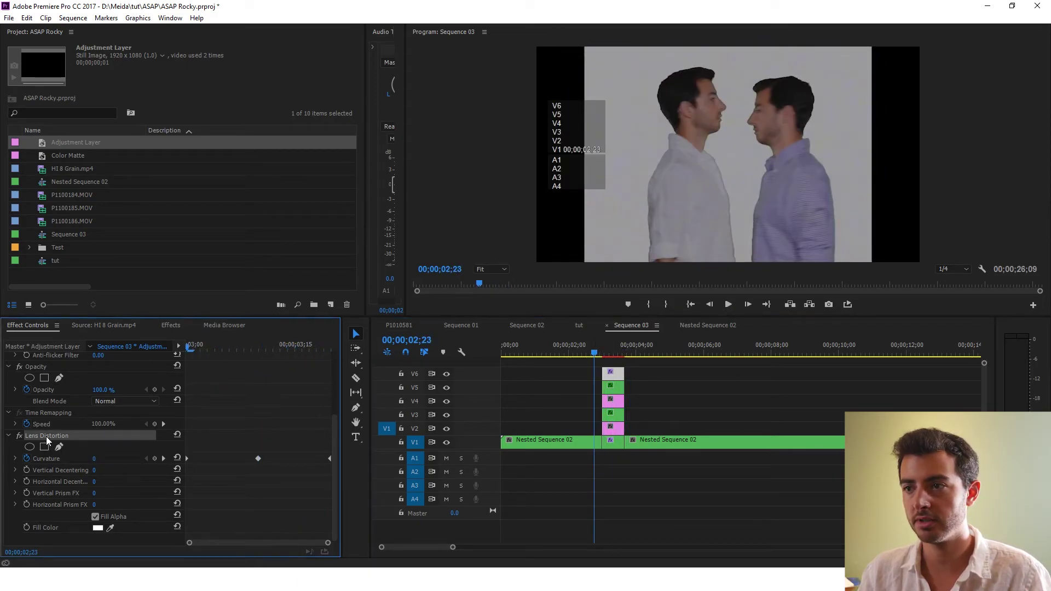
left_click(607, 349)
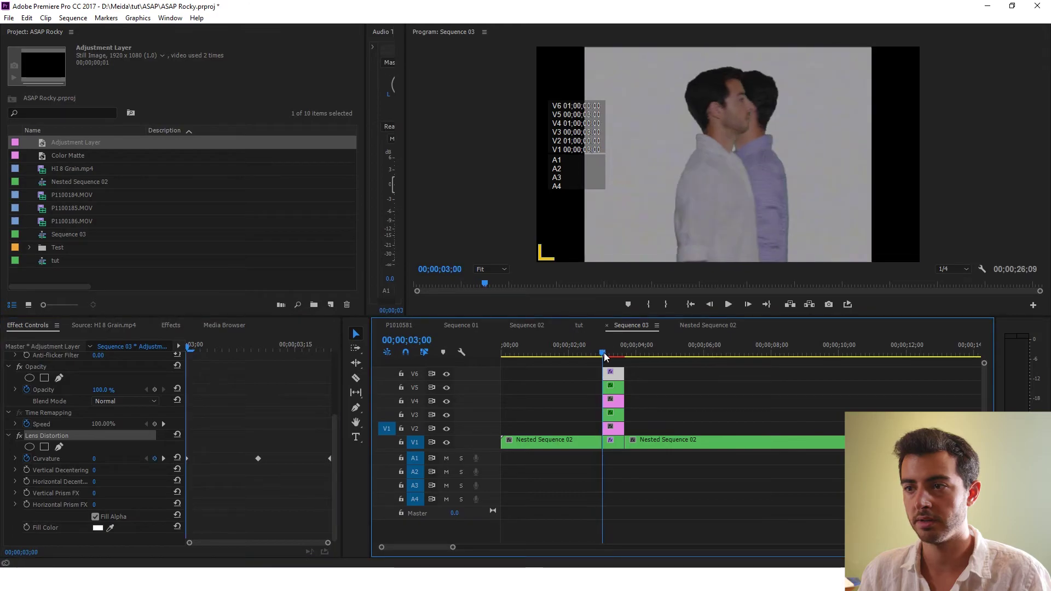
left_click(618, 404)
left_click_drag(232, 357, 123, 352)
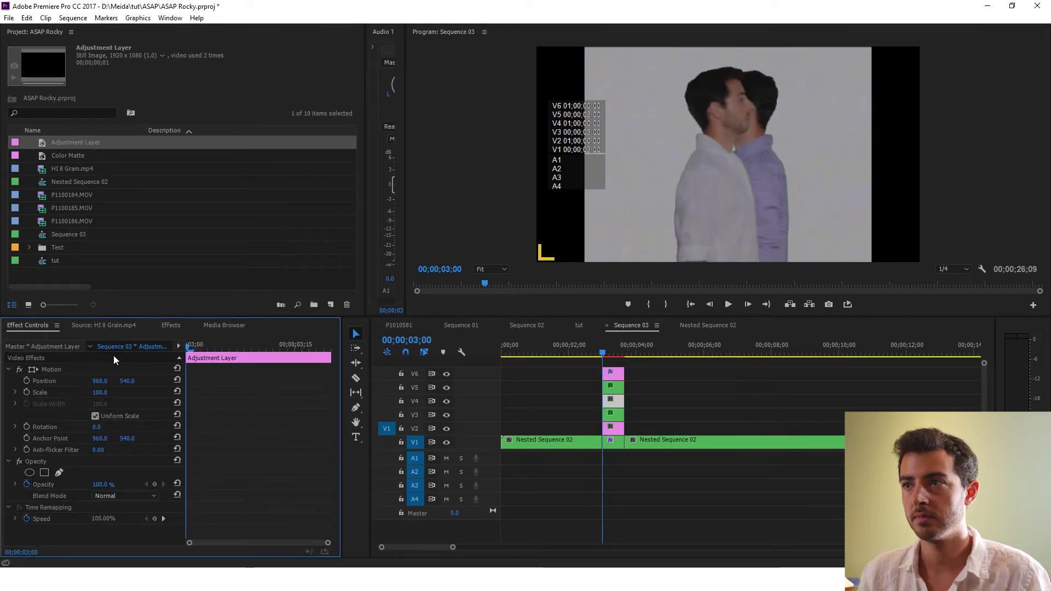
left_click(222, 392)
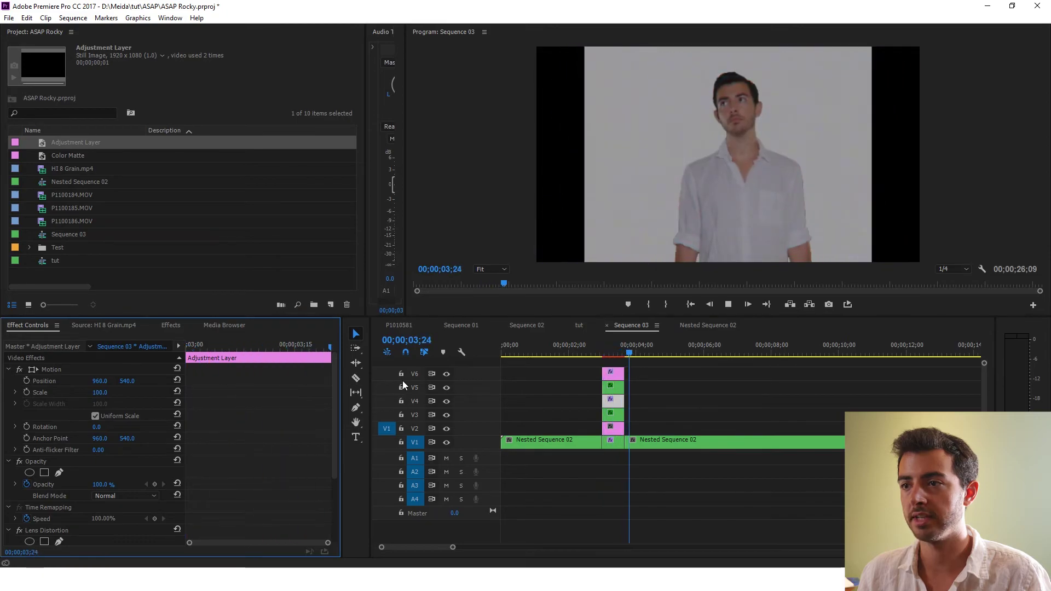
left_click(609, 353)
key("space")
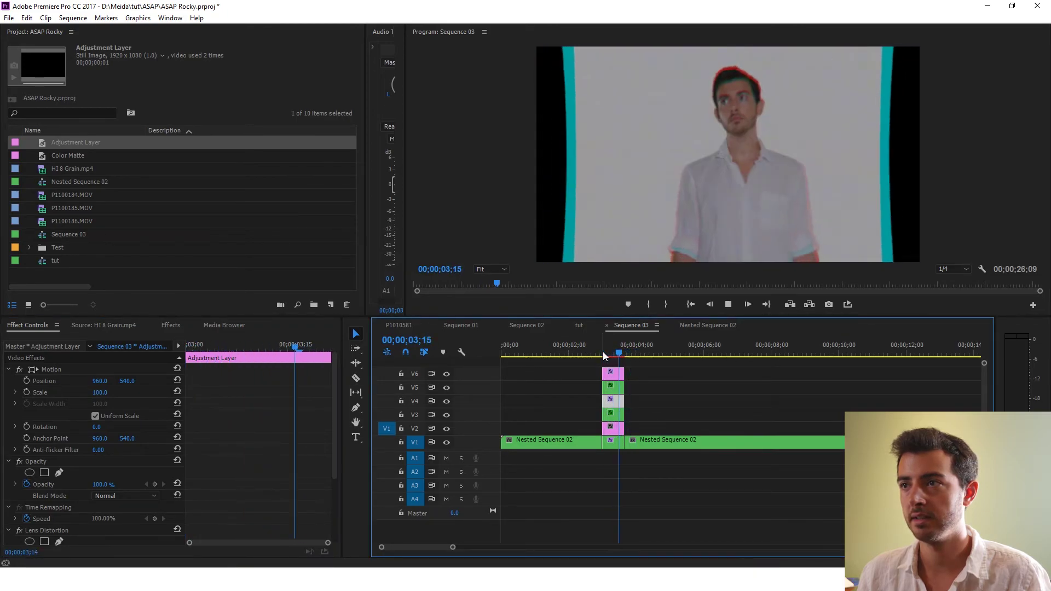
left_click_drag(604, 356, 612, 357)
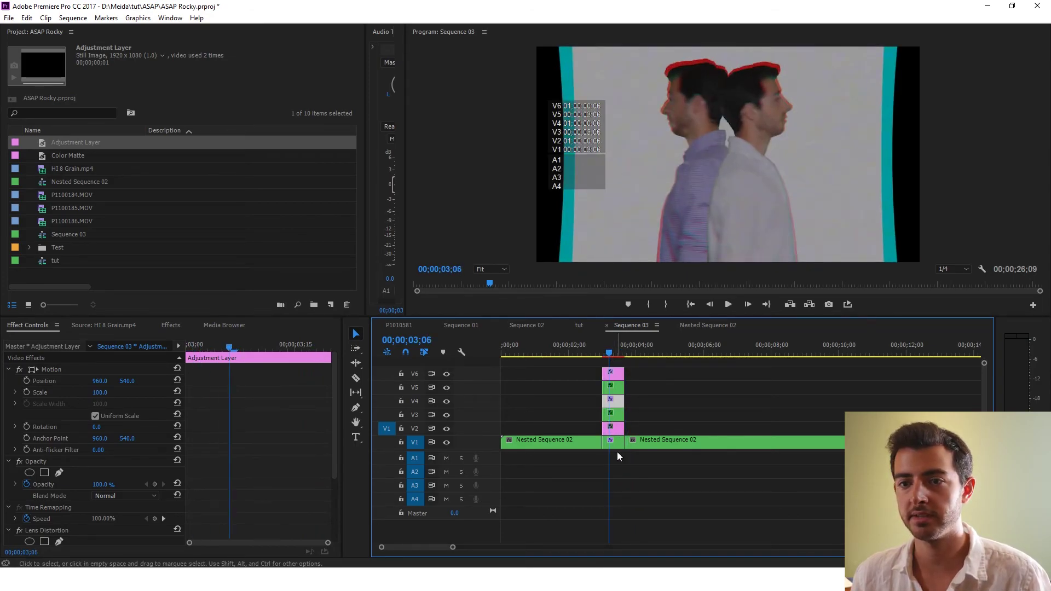
Paste Lens Distortion onto the V2 adjustment layer clip and play back the transition
left_click(612, 429)
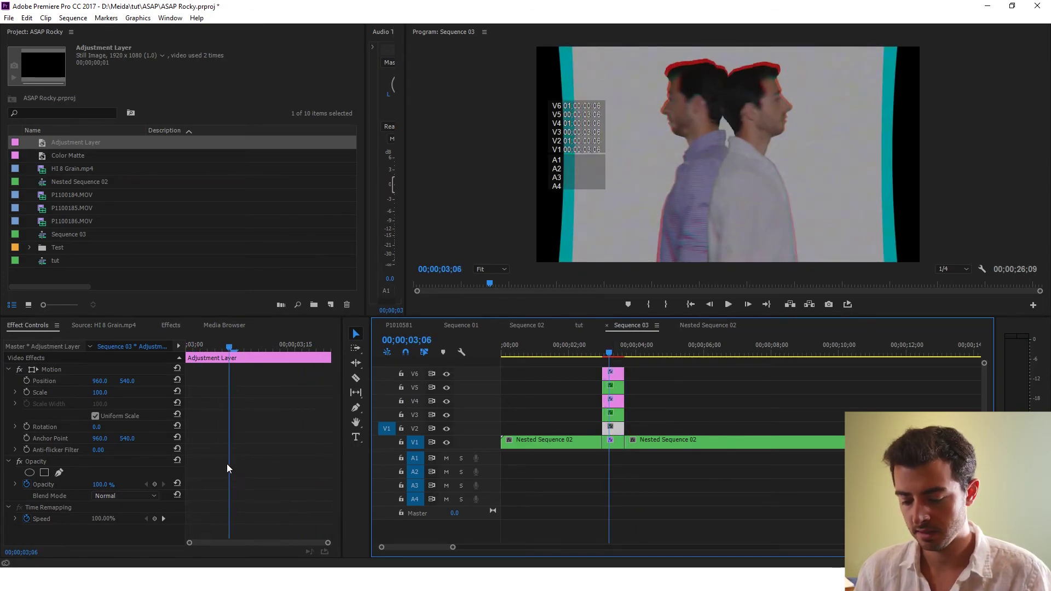
left_click_drag(211, 352, 176, 343)
key("ctrl+v")
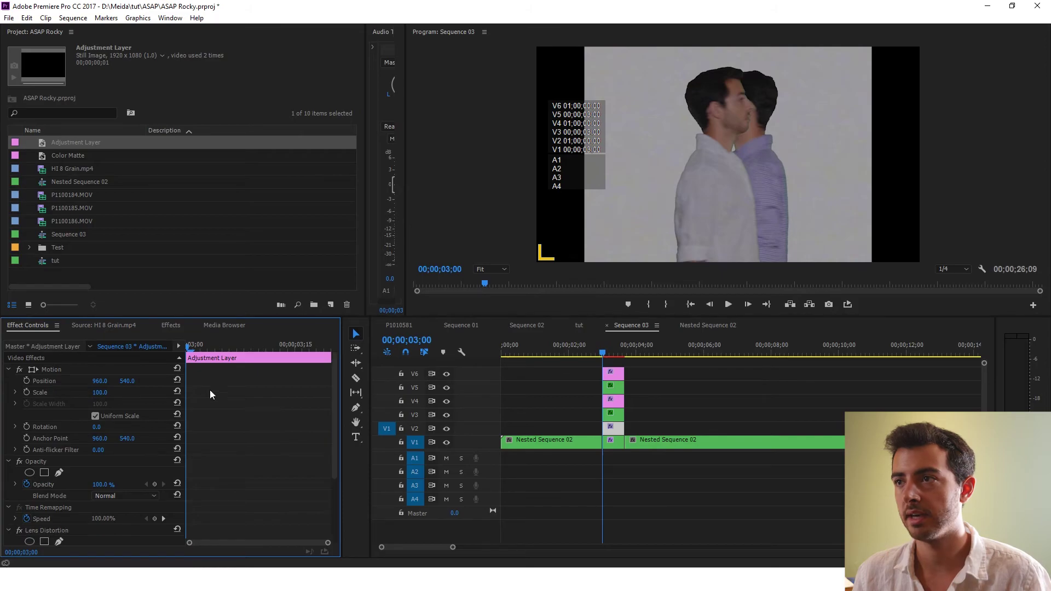
key("space")
left_click(577, 345)
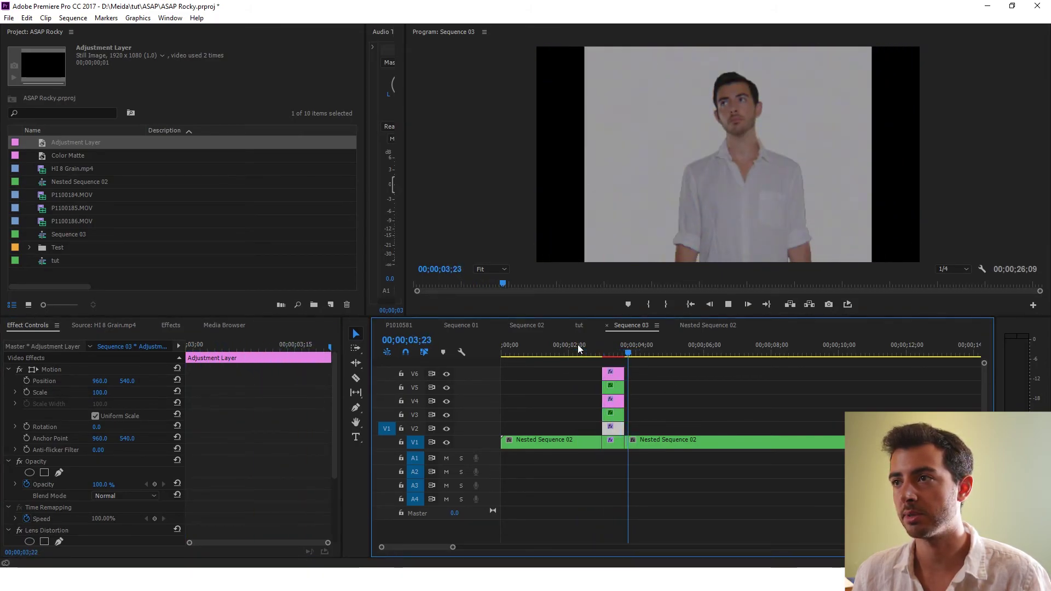
left_click(577, 344)
Set the V2 adjustment layer's Curvature to -50 at the 03;10 keyframe
scroll(226, 353, "down", 3)
left_click_drag(225, 354, 252, 349)
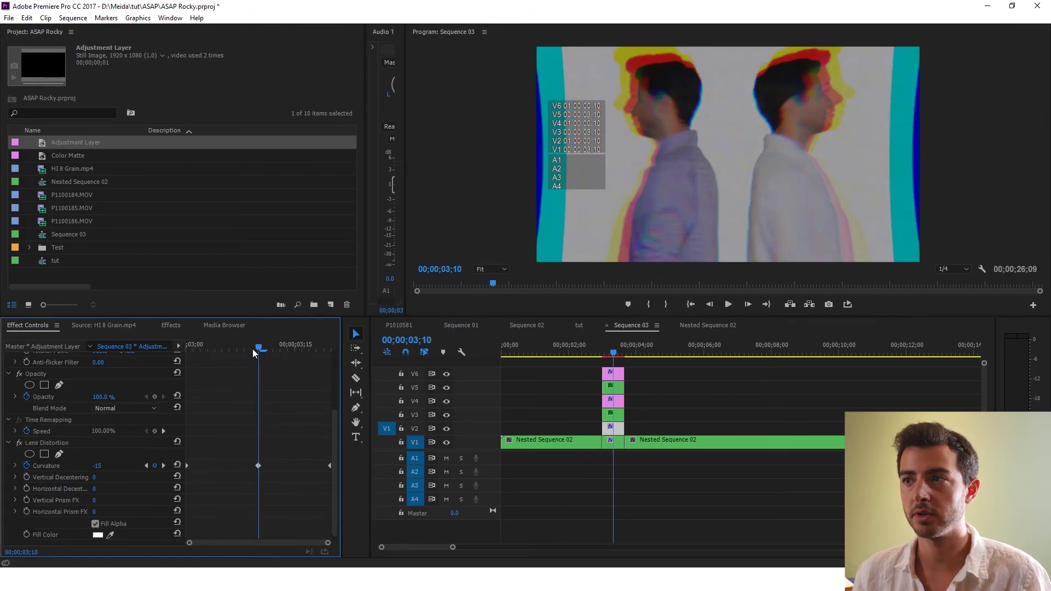
left_click_drag(107, 466, 107, 466)
left_click(107, 466)
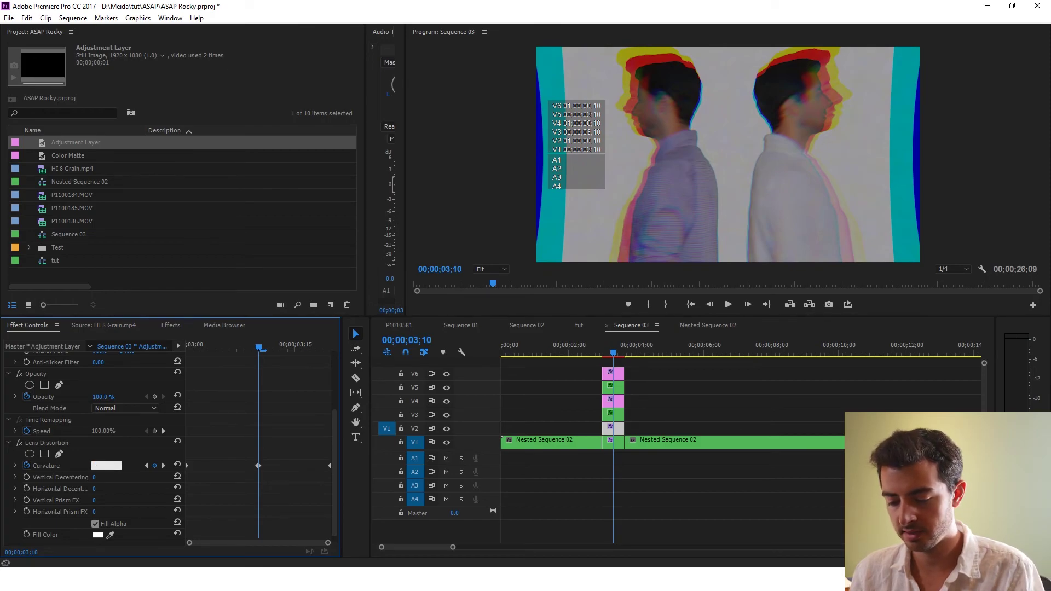
type("-5")
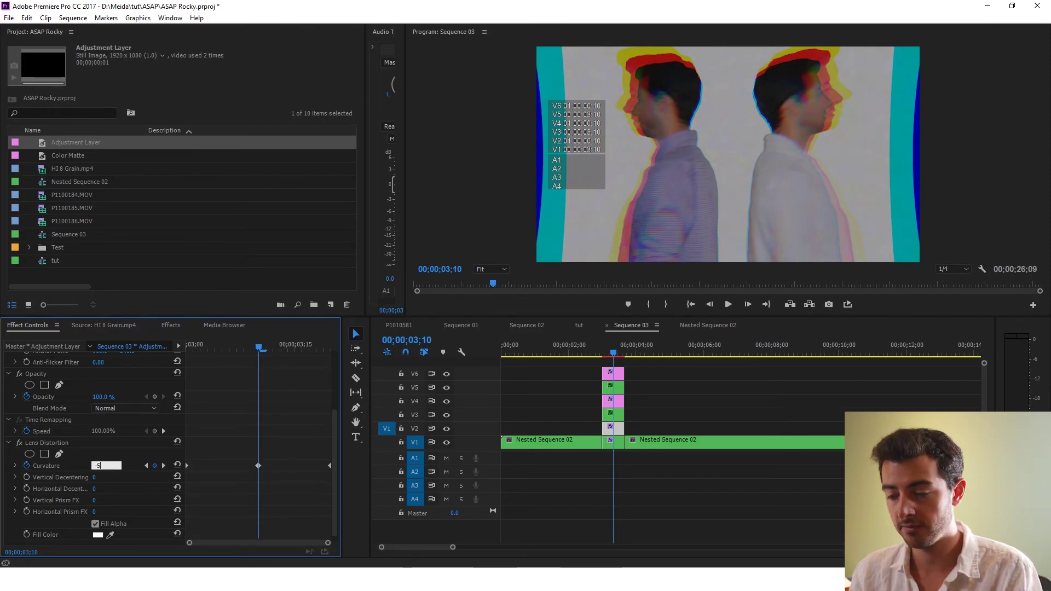
type("0")
key("Return")
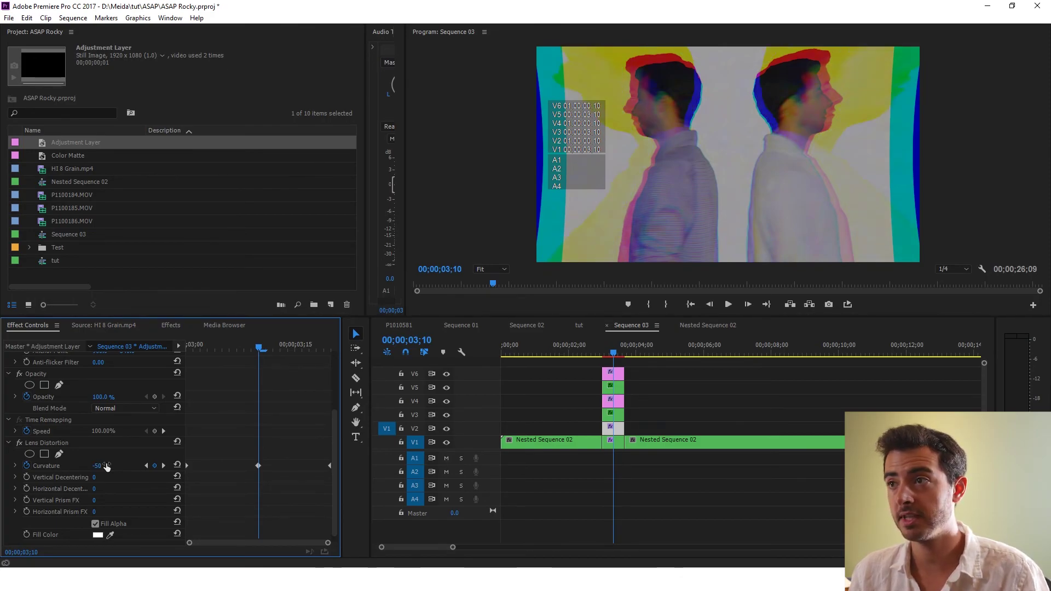
Set the V4 adjustment layer's Curvature to -15 and return the playhead to 02;14
left_click(619, 401)
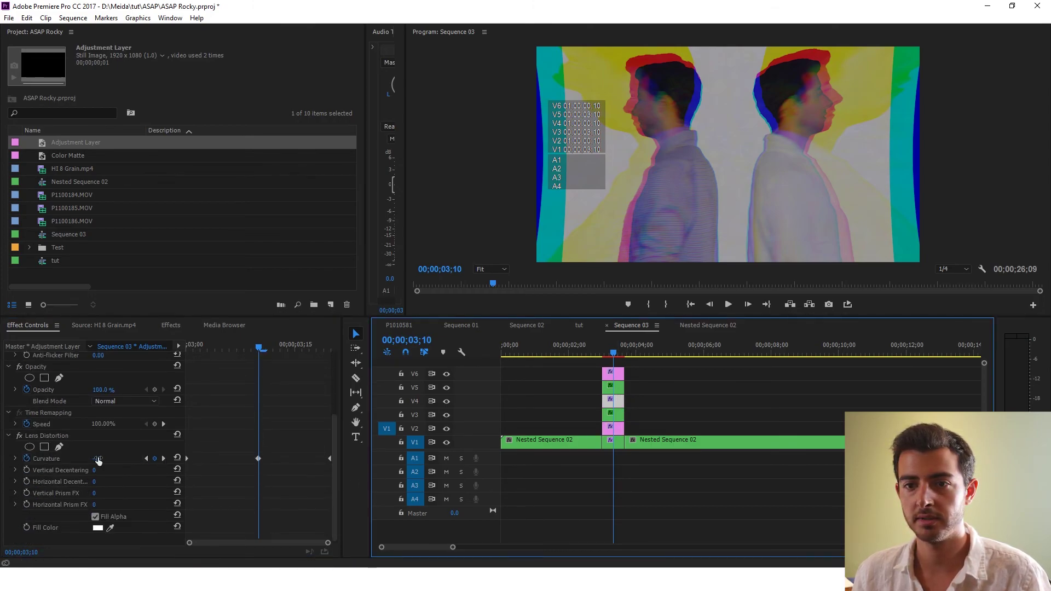
left_click(98, 459)
type("-15")
key("Return")
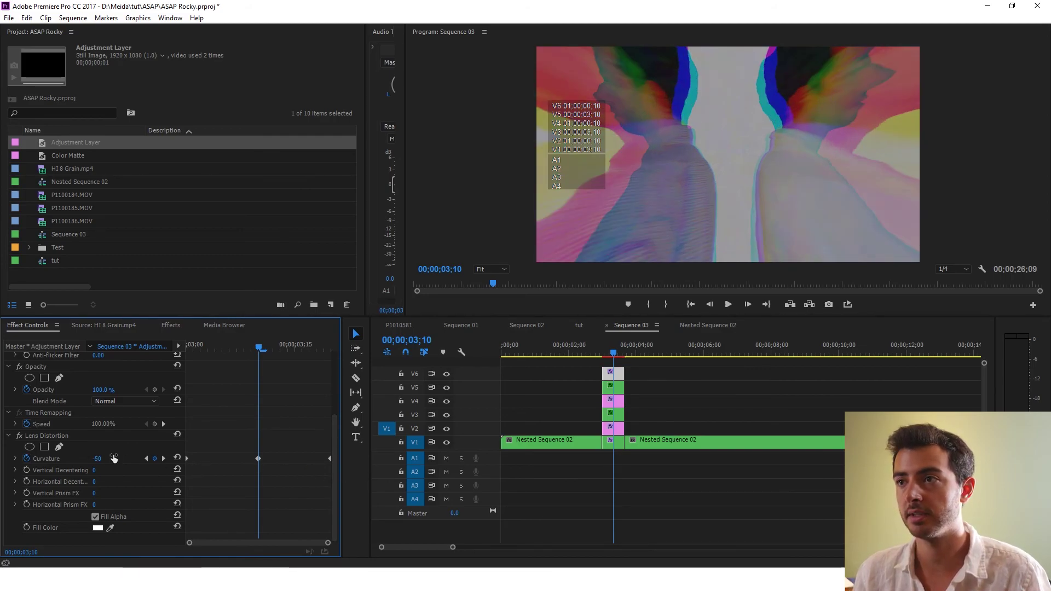
left_click(651, 426)
left_click(585, 345)
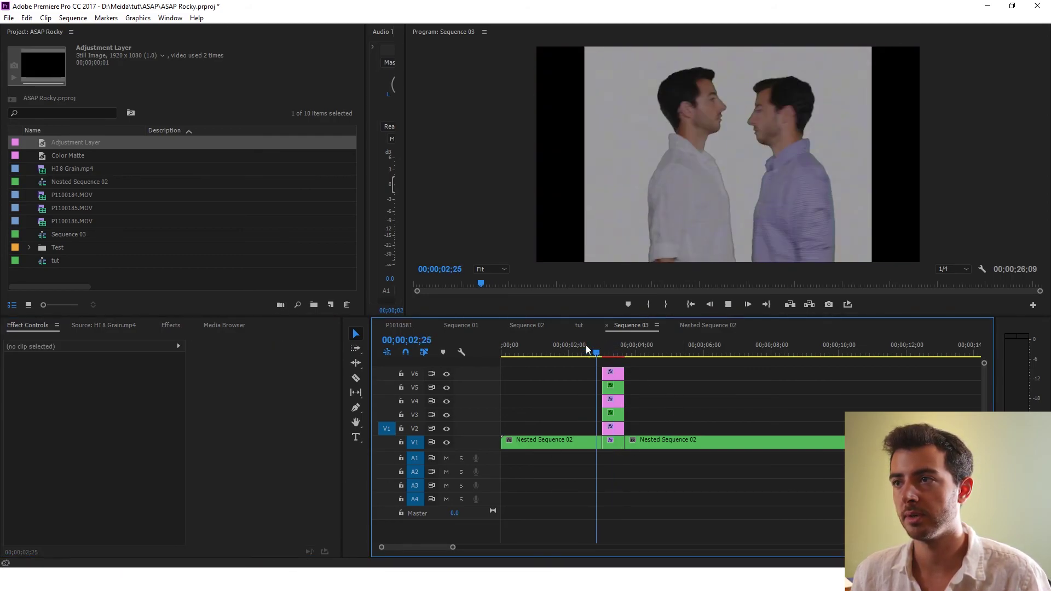